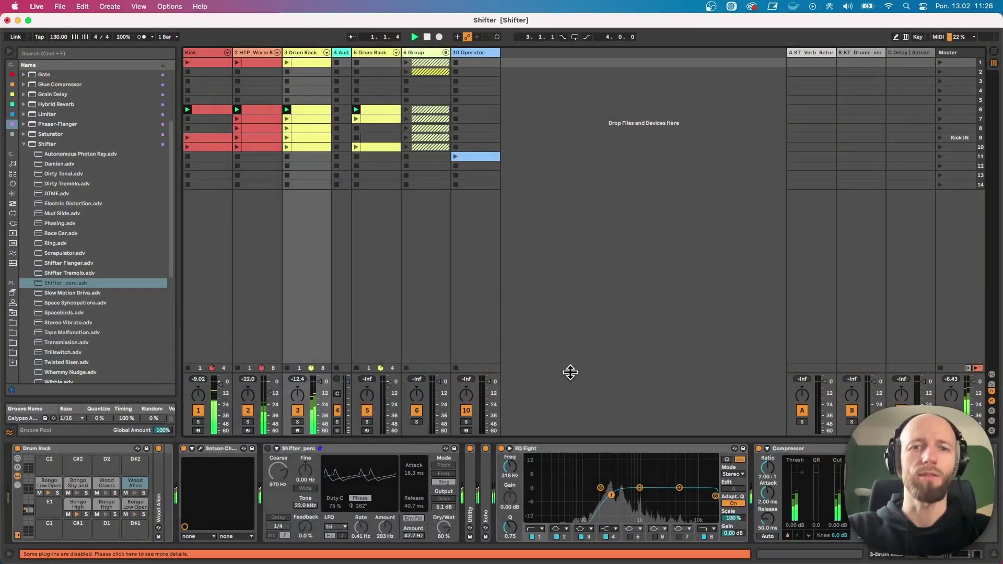
# Step: Enable Shifter_perc and lower its Dry/Wet to 48 %, then delete it from the Drum Rack chain
pyautogui.click(268, 448)
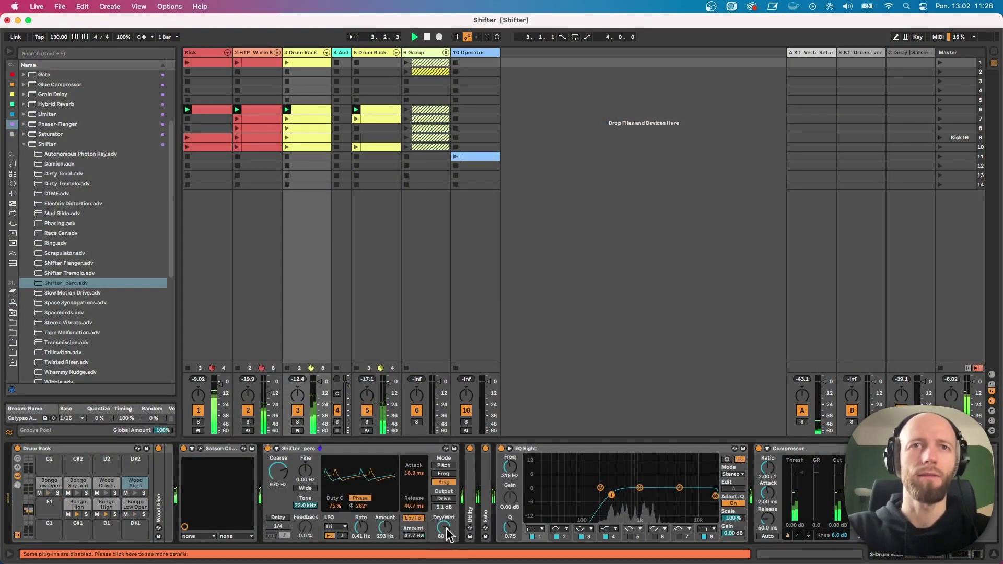
pyautogui.moveTo(444, 529); pyautogui.dragTo(444, 545)
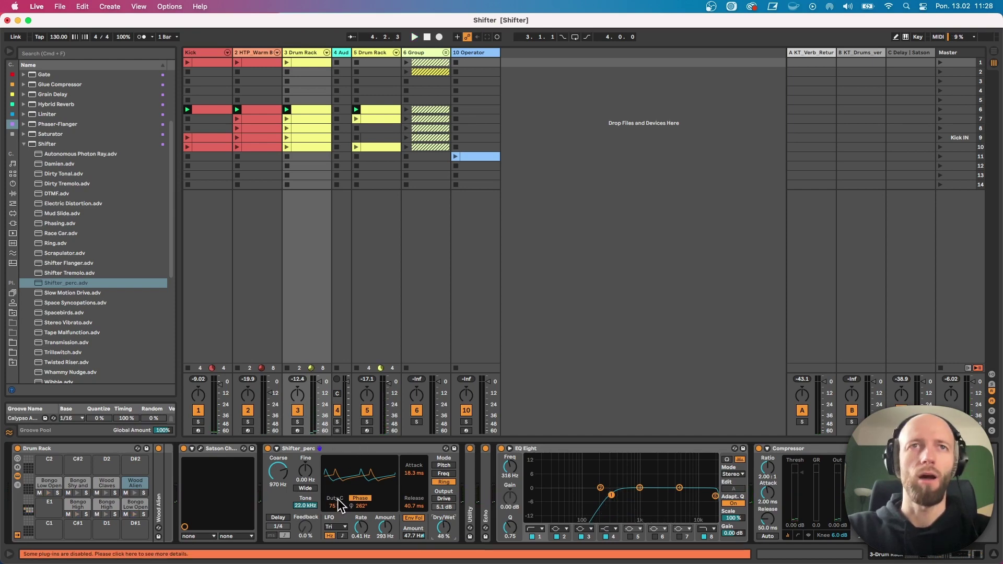
pyautogui.click(372, 450)
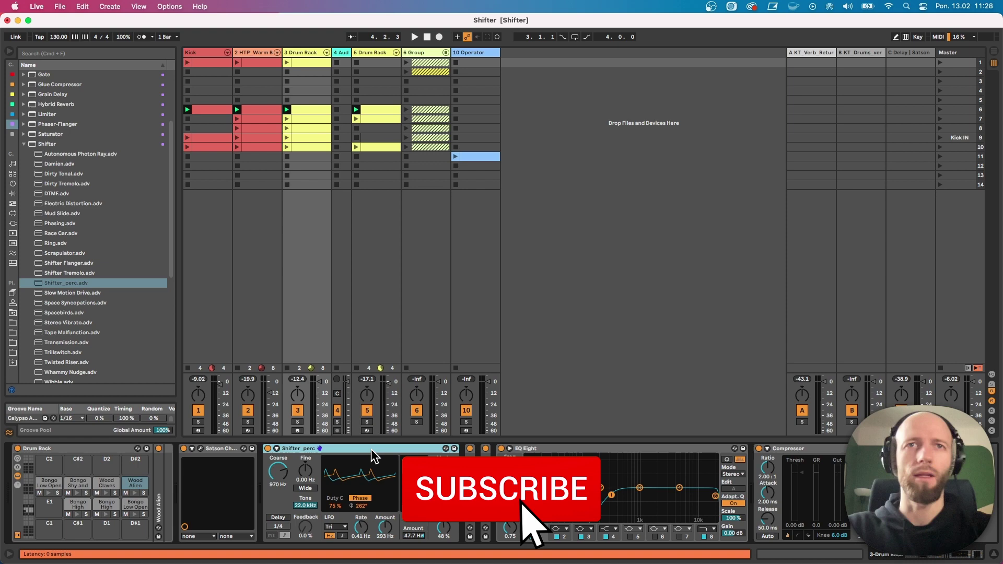
pyautogui.press('Delete')
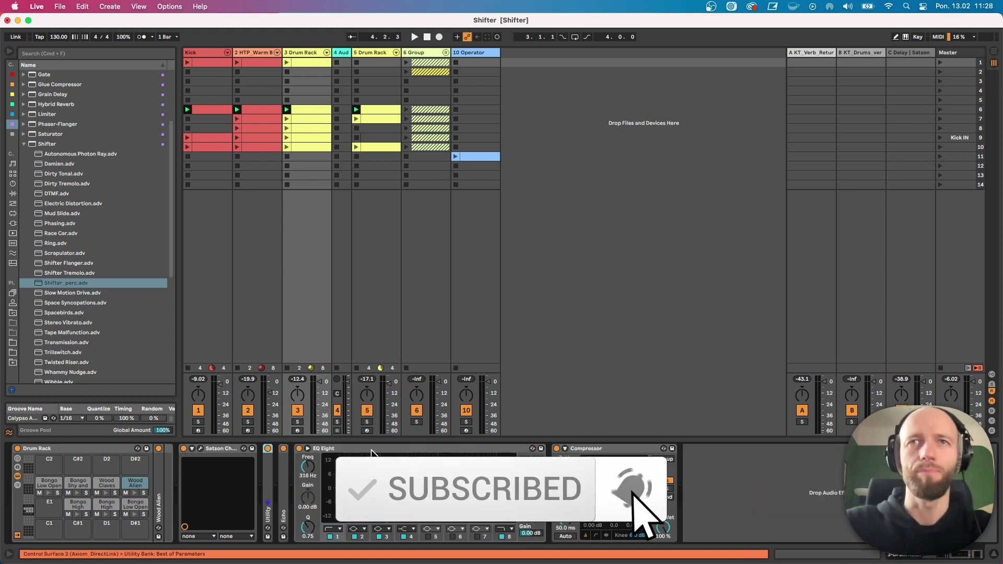
# Step: Drag a default Shifter from Audio Effects into the Drum Rack chain right after Satson
pyautogui.click(24, 142)
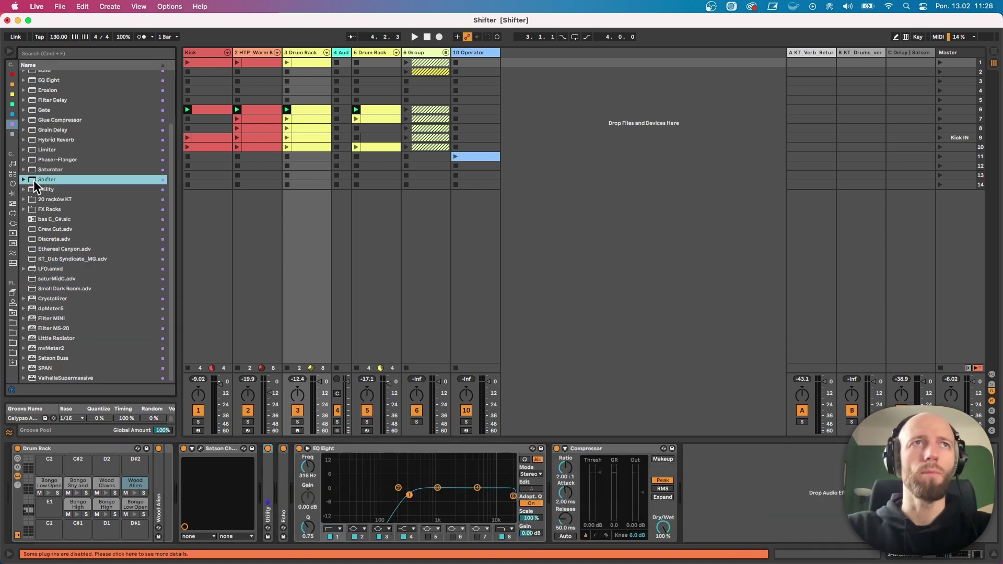
pyautogui.moveTo(34, 180); pyautogui.dragTo(255, 460)
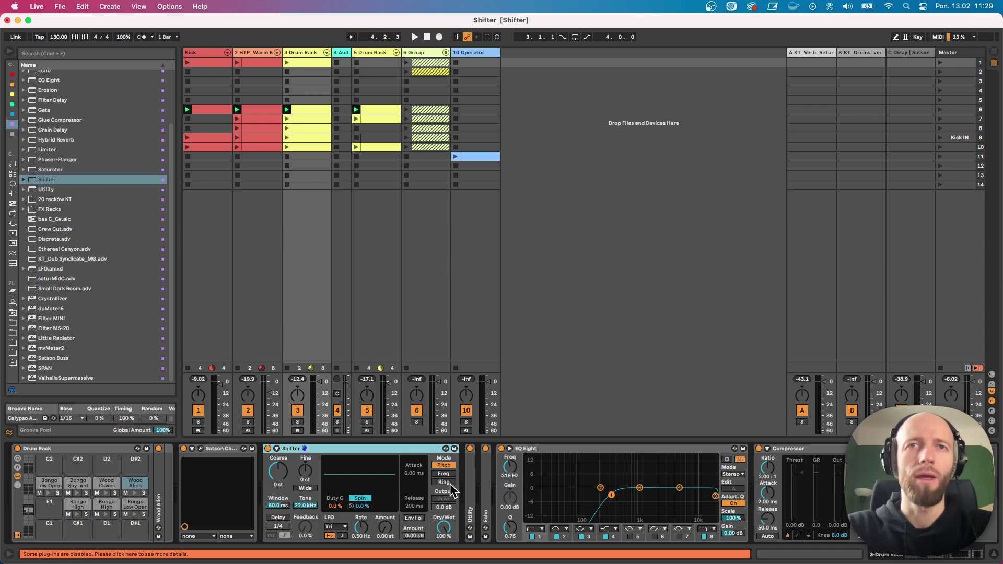
# Step: Switch Shifter to Ring mode, tune Coarse to 1.13 kHz, and sweep Dry/Wet back to full during playback
pyautogui.click(447, 481)
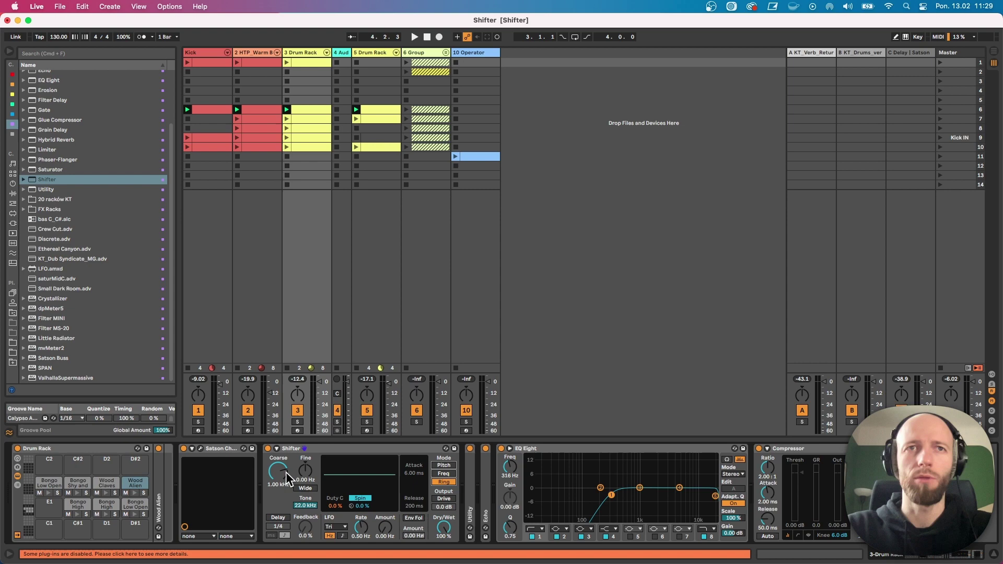
pyautogui.moveTo(286, 473); pyautogui.dragTo(286, 491)
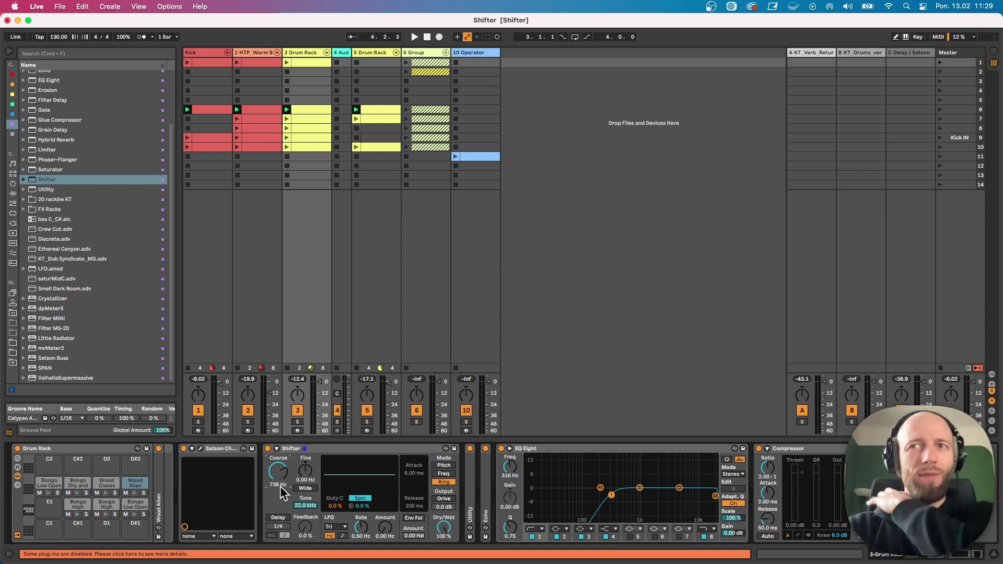
pyautogui.moveTo(446, 536); pyautogui.dragTo(444, 532)
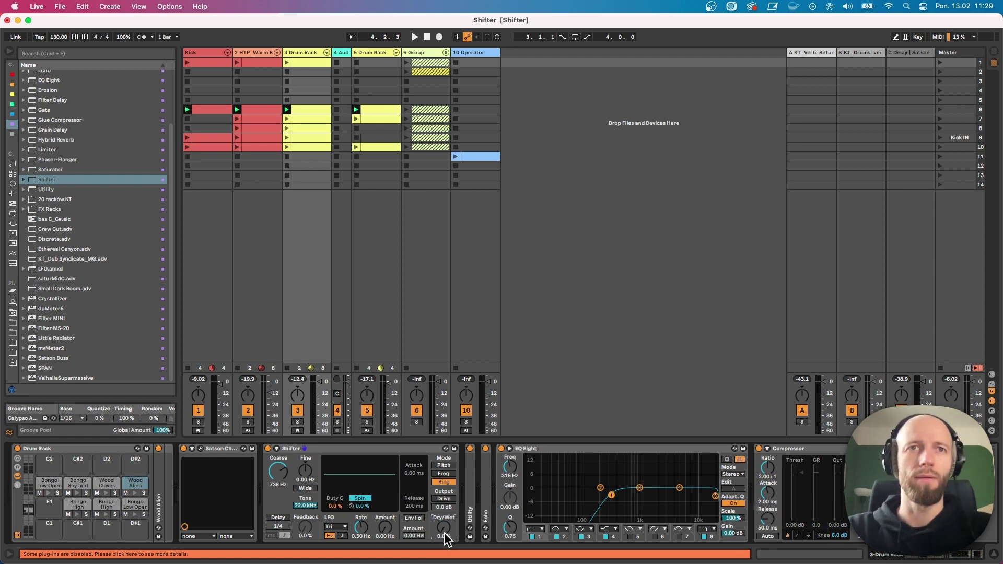
pyautogui.press('space')
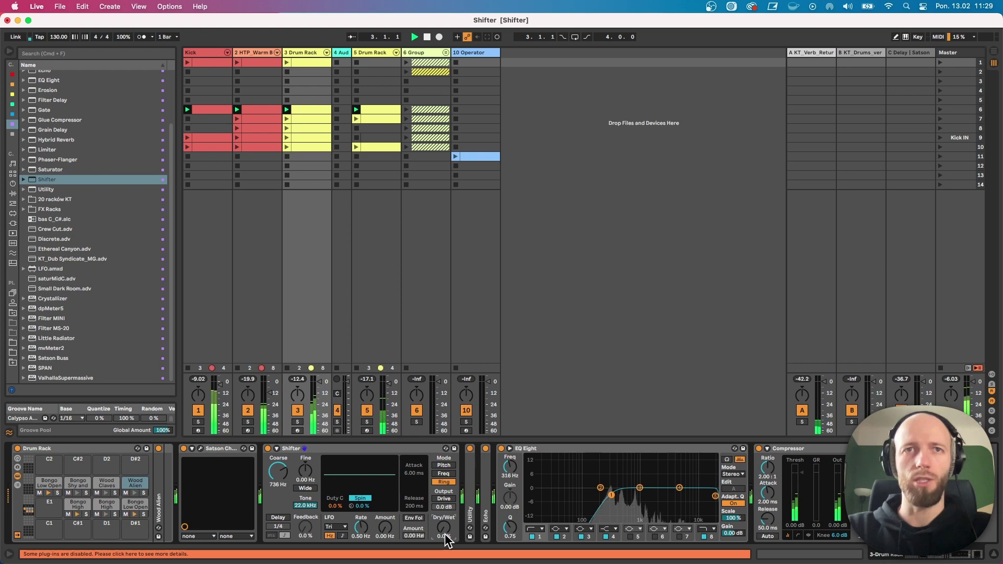
pyautogui.moveTo(444, 533); pyautogui.dragTo(443, 483)
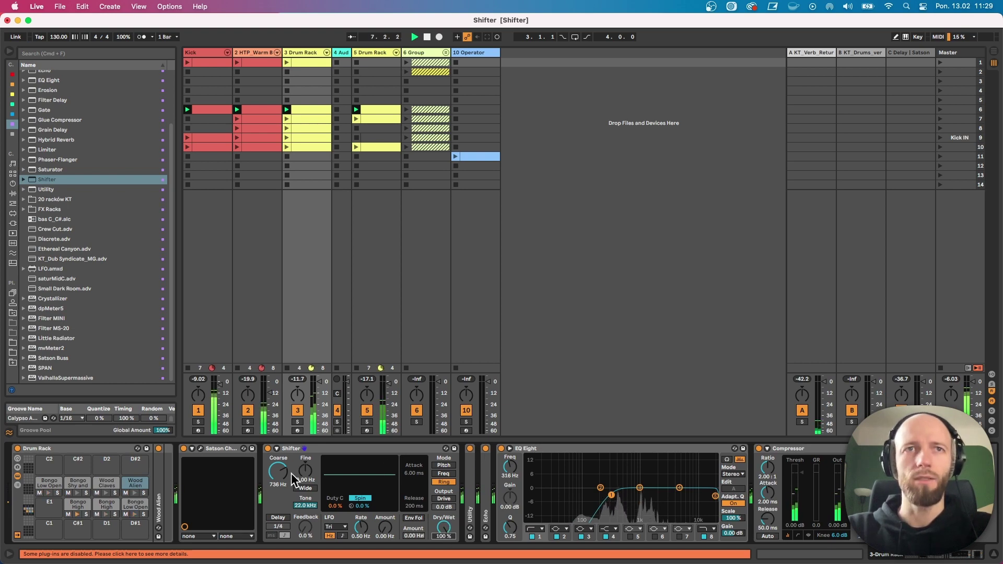
pyautogui.moveTo(288, 478)
pyautogui.mouseDown()
pyautogui.moveTo(287, 457)
pyautogui.moveTo(287, 469)
pyautogui.mouseUp()
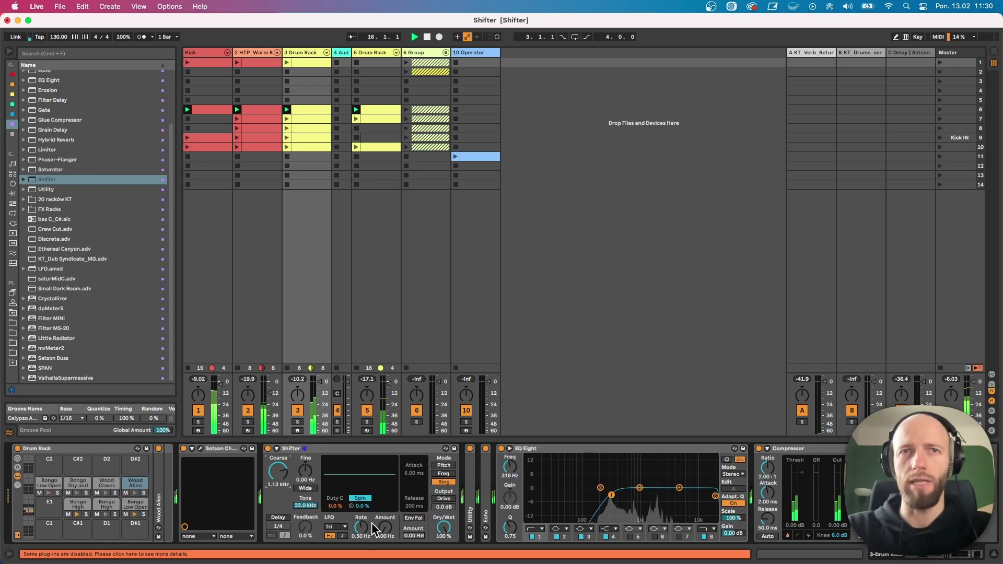
# Step: Keep the triangle LFO waveform, raise LFO Amount to 145 Hz, and add stereo Spin
pyautogui.click(343, 526)
pyautogui.click(342, 526)
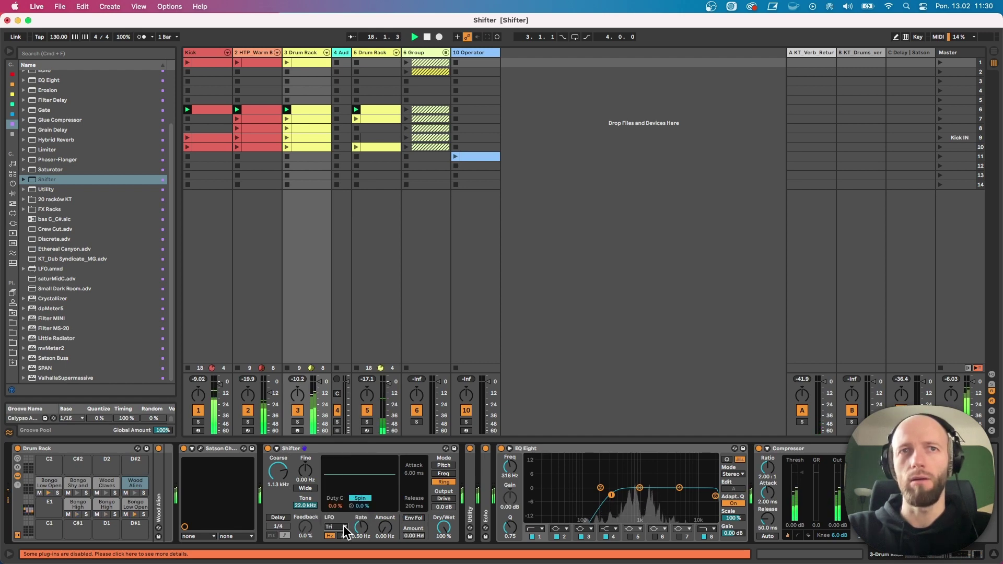
pyautogui.click(385, 527)
pyautogui.moveTo(385, 527)
pyautogui.mouseDown()
pyautogui.moveTo(385, 501)
pyautogui.moveTo(389, 538)
pyautogui.mouseUp()
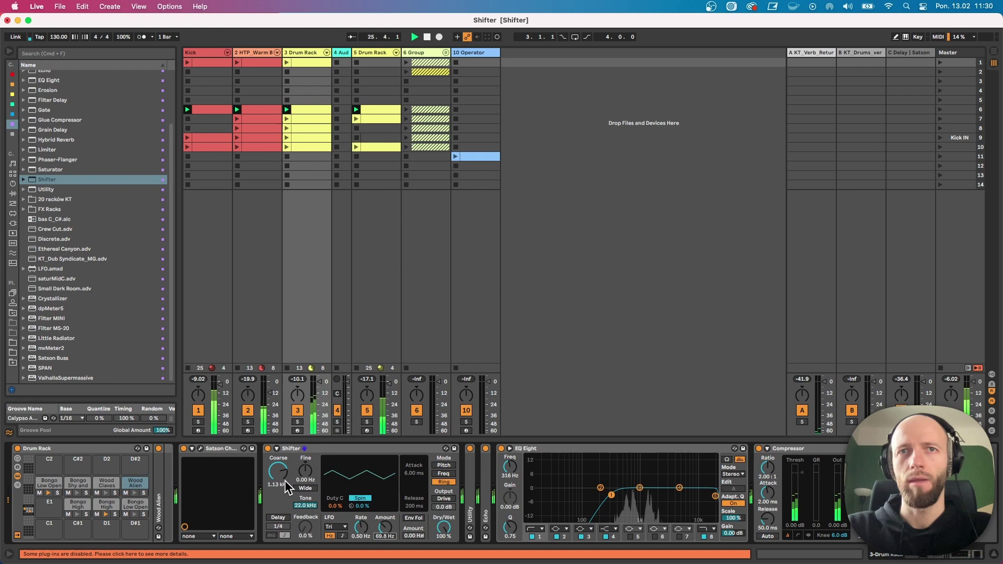
pyautogui.moveTo(383, 530); pyautogui.dragTo(385, 522)
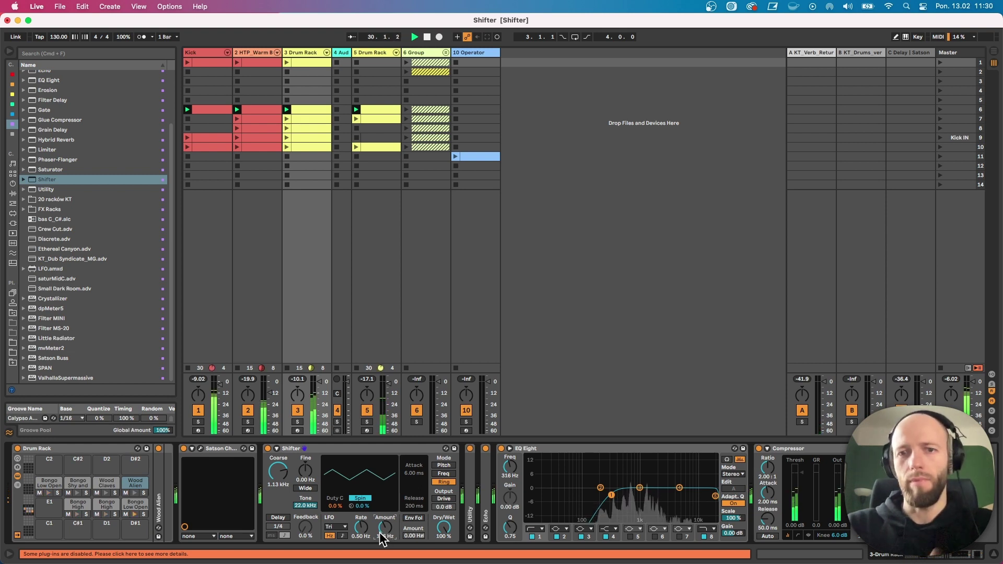
pyautogui.moveTo(365, 509)
pyautogui.mouseDown()
pyautogui.moveTo(365, 498)
pyautogui.moveTo(363, 506)
pyautogui.mouseUp()
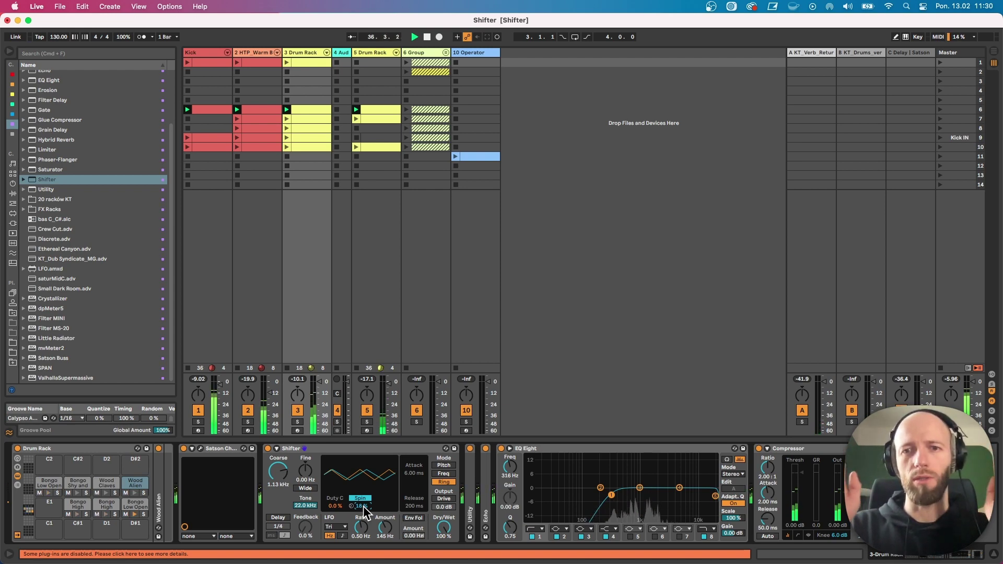
# Step: After trying the Phase offset, set Spin to 42 %, LFO Rate to 6.58 Hz and Dry/Wet to 76 %
pyautogui.moveTo(365, 506); pyautogui.dragTo(365, 491)
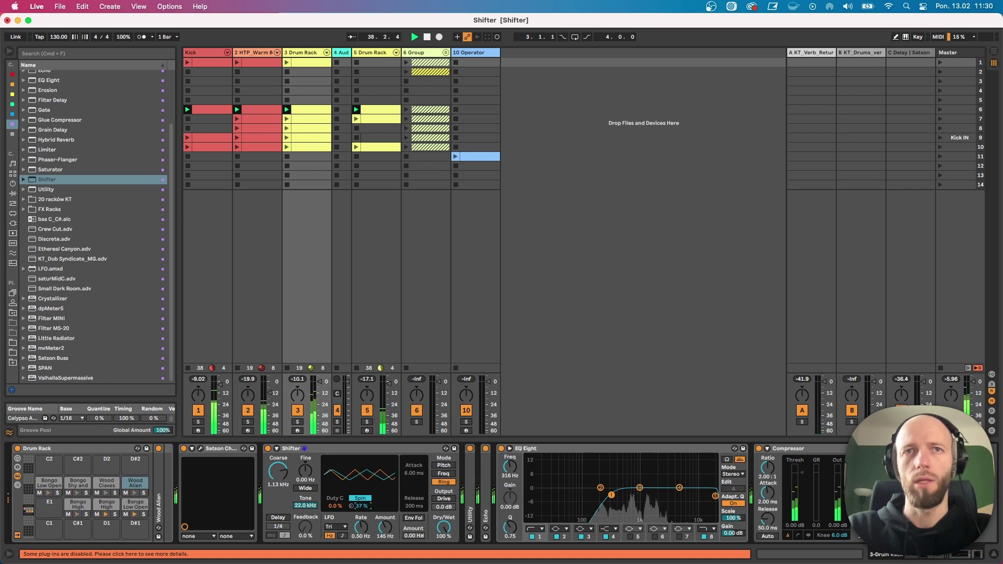
pyautogui.click(365, 499)
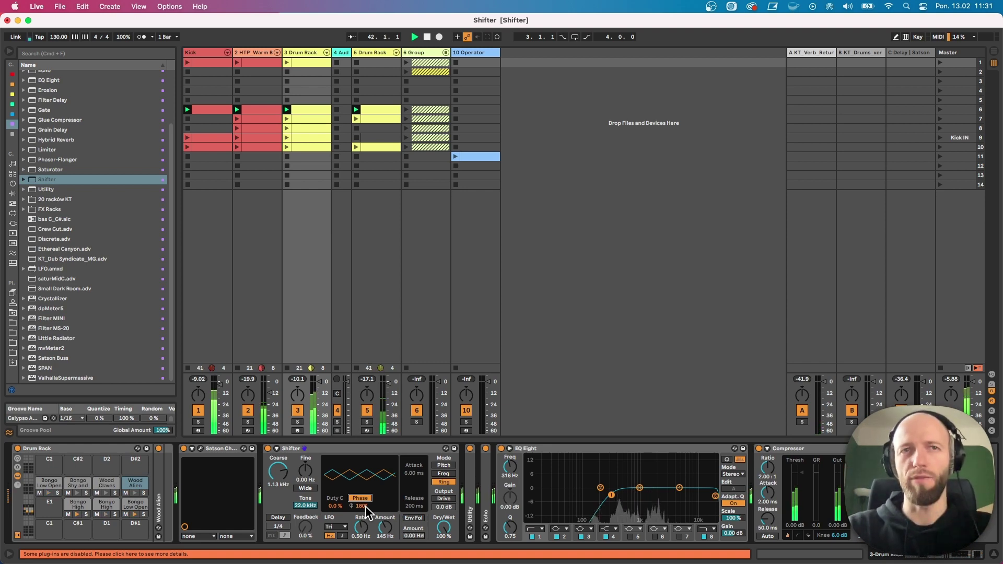
pyautogui.moveTo(365, 506); pyautogui.dragTo(365, 465)
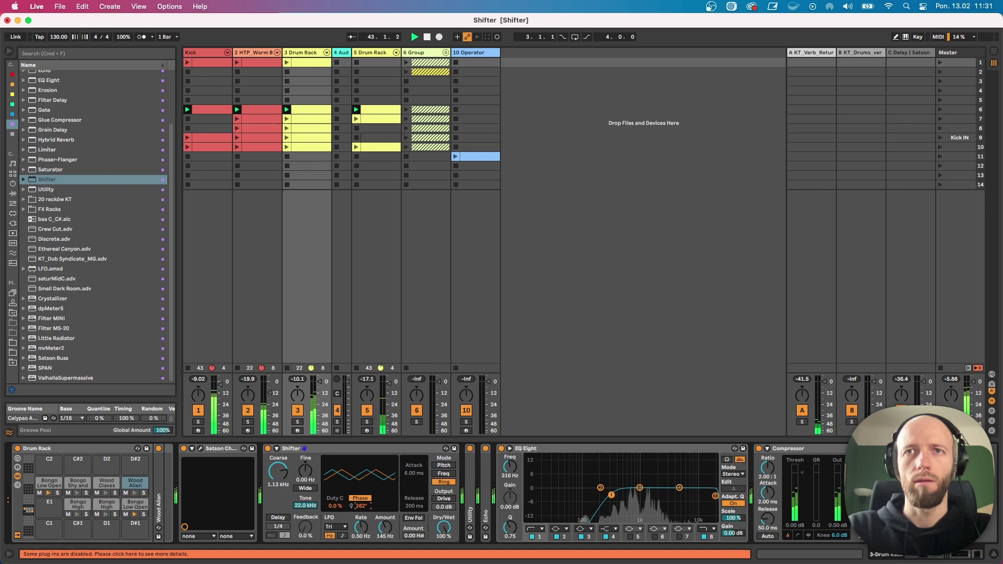
pyautogui.click(360, 498)
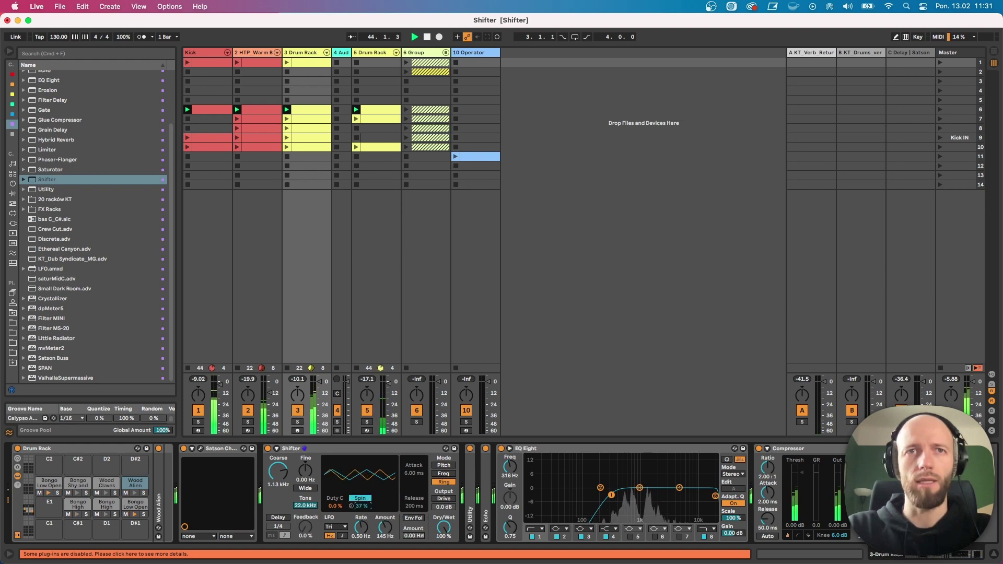
pyautogui.moveTo(360, 506)
pyautogui.mouseDown()
pyautogui.moveTo(361, 522)
pyautogui.moveTo(361, 487)
pyautogui.moveTo(361, 497)
pyautogui.mouseUp()
pyautogui.moveTo(443, 527)
pyautogui.mouseDown()
pyautogui.moveTo(448, 539)
pyautogui.moveTo(446, 529)
pyautogui.mouseUp()
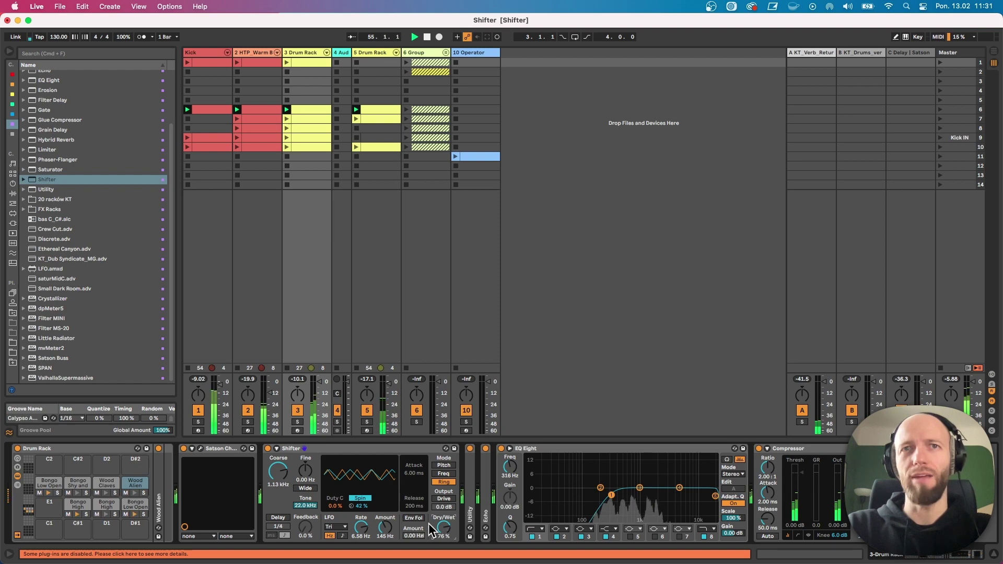
# Step: Enable the envelope follower: 5.01 ms attack, 100 ms release, -2.73 kHz amount, with Dry/Wet at 0 %
pyautogui.click(413, 518)
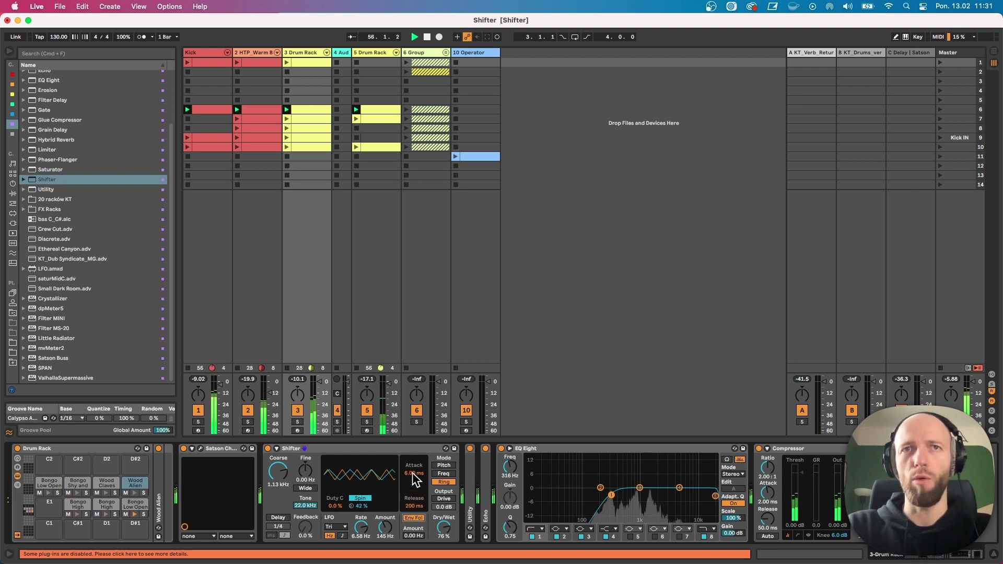
pyautogui.moveTo(415, 478); pyautogui.dragTo(415, 483)
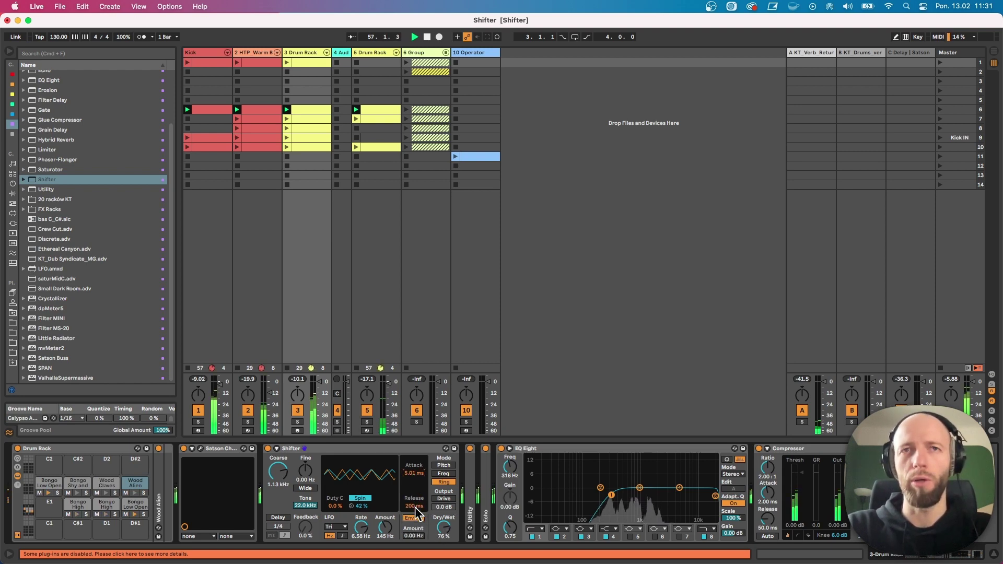
pyautogui.press('space')
pyautogui.moveTo(416, 510); pyautogui.dragTo(418, 507)
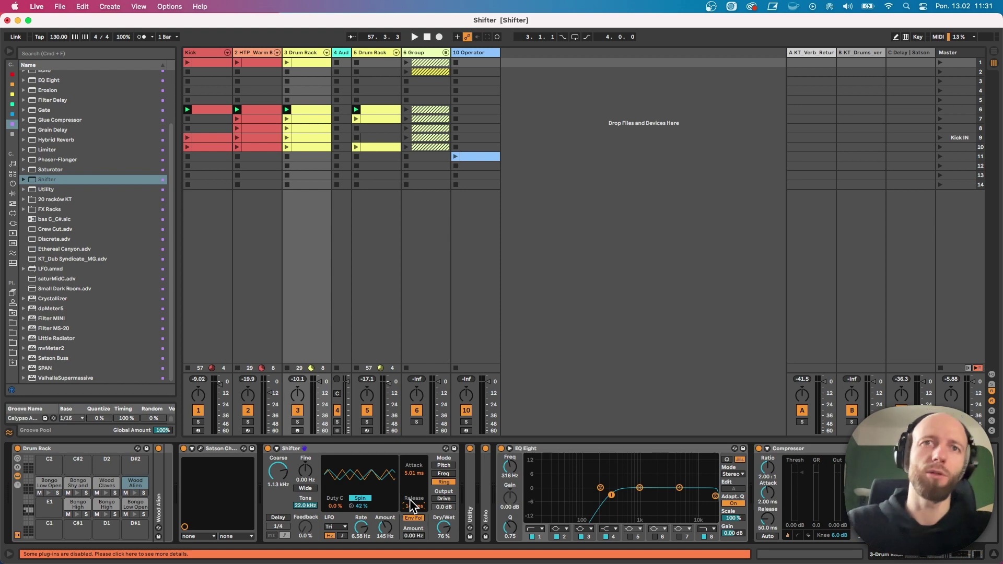
pyautogui.press('space')
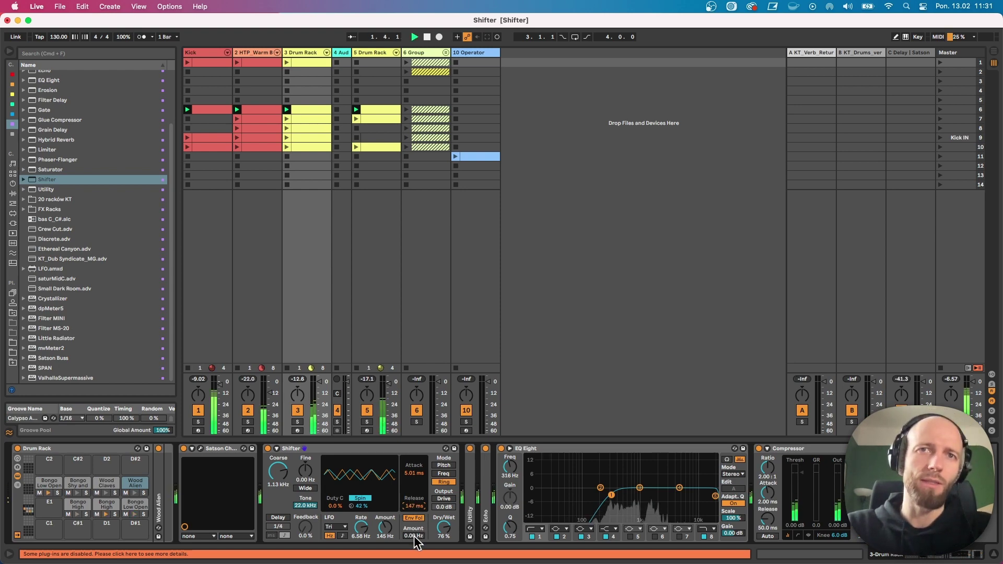
pyautogui.moveTo(421, 536); pyautogui.dragTo(421, 533)
pyautogui.click(414, 519)
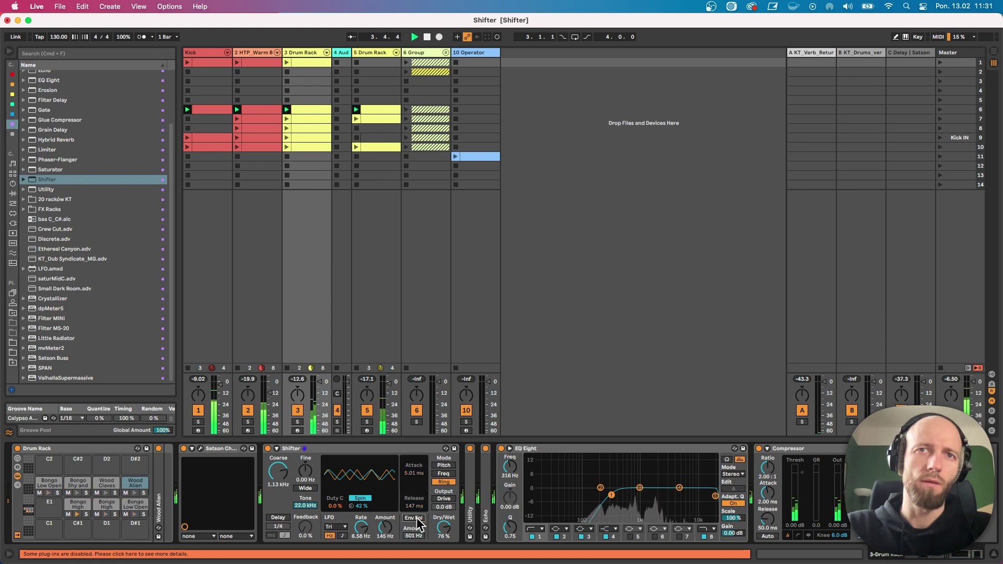
pyautogui.click(413, 519)
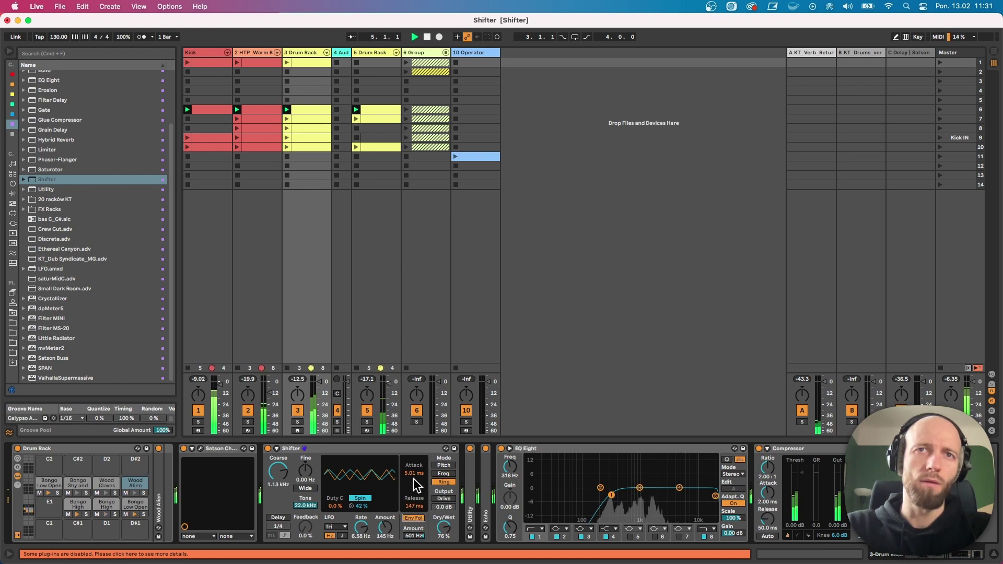
pyautogui.moveTo(413, 505); pyautogui.dragTo(415, 530)
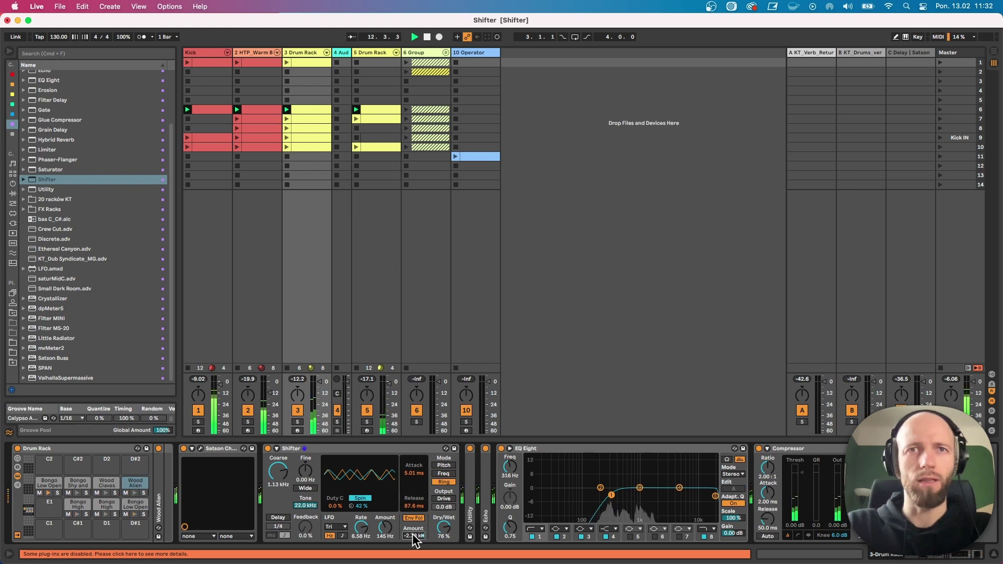
pyautogui.moveTo(447, 532); pyautogui.dragTo(448, 561)
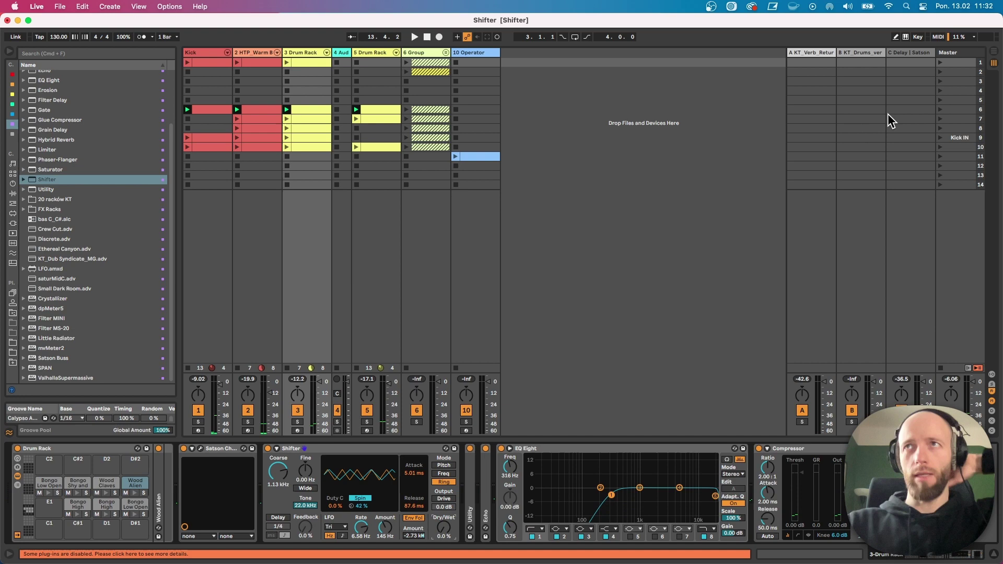
# Step: Stop all clips, launch scene 6, and select the empty Audio track 4 slot
pyautogui.click(940, 99)
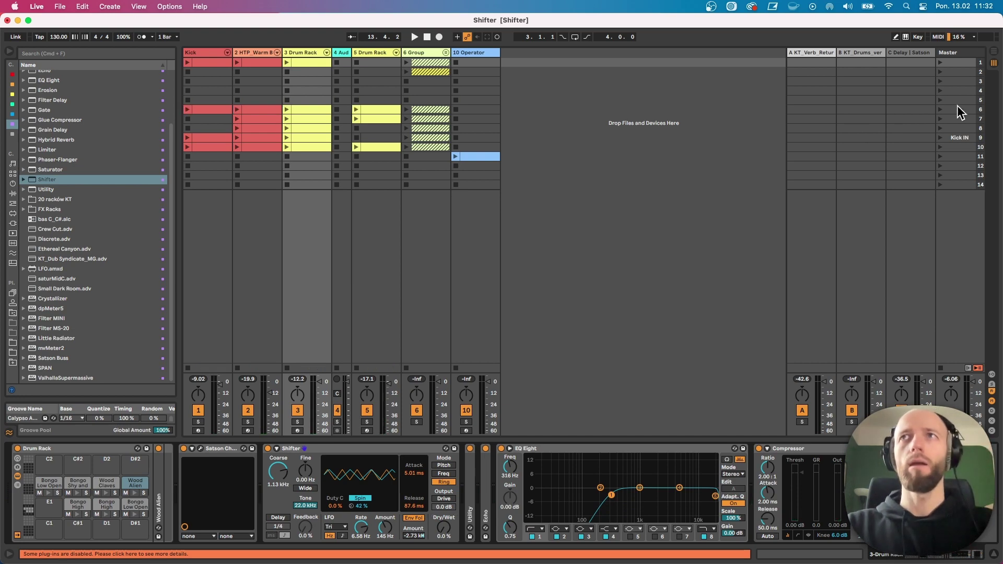
pyautogui.click(941, 110)
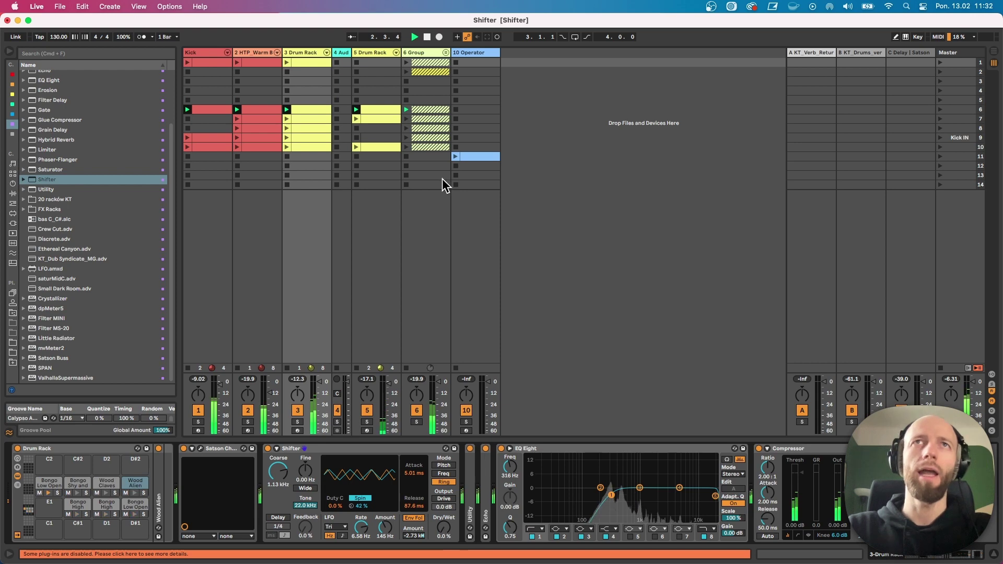
pyautogui.click(341, 108)
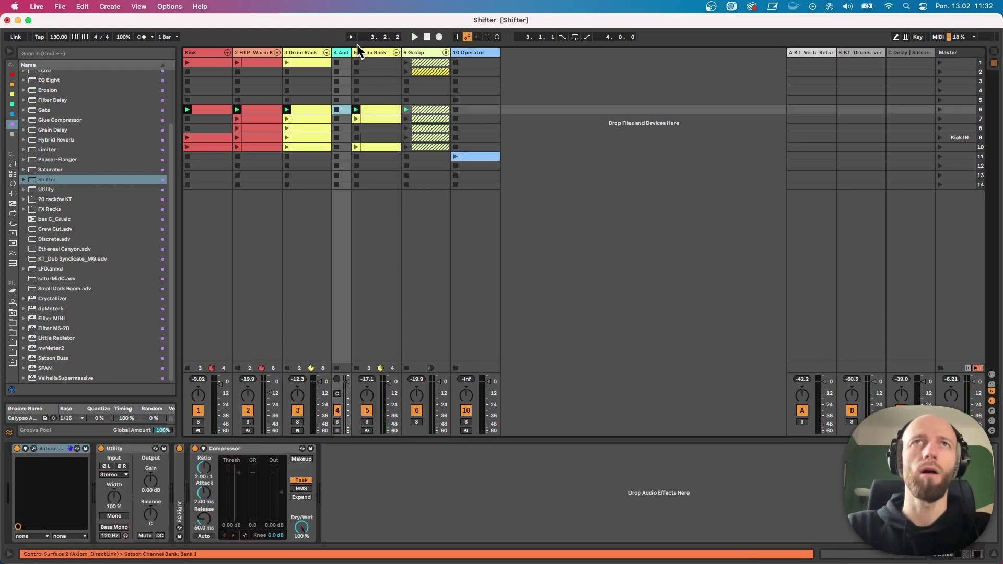
# Step: Widen Audio track 4, arm it, and start recording into its row-6 clip slot
pyautogui.moveTo(348, 52); pyautogui.dragTo(418, 78)
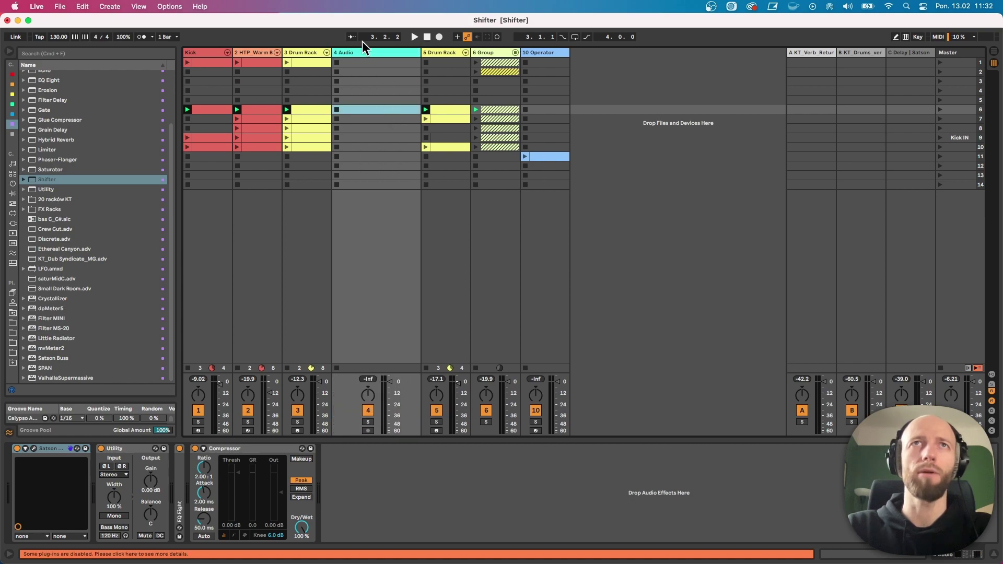
pyautogui.click(991, 373)
pyautogui.click(355, 109)
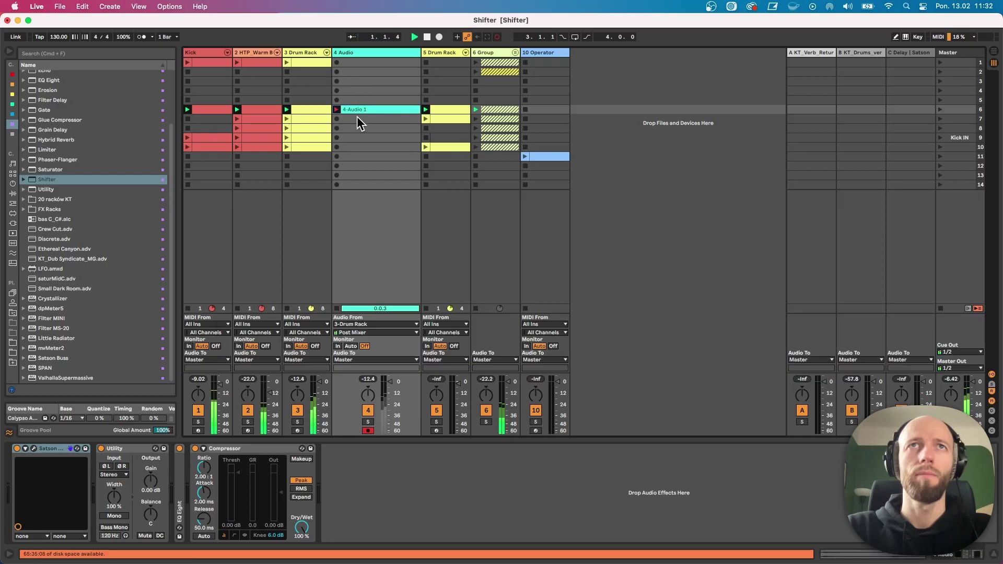
# Step: Ride the Drum Rack Shifter's LFO Rate and Amount while recording, then select the row-10 slot
pyautogui.click(299, 50)
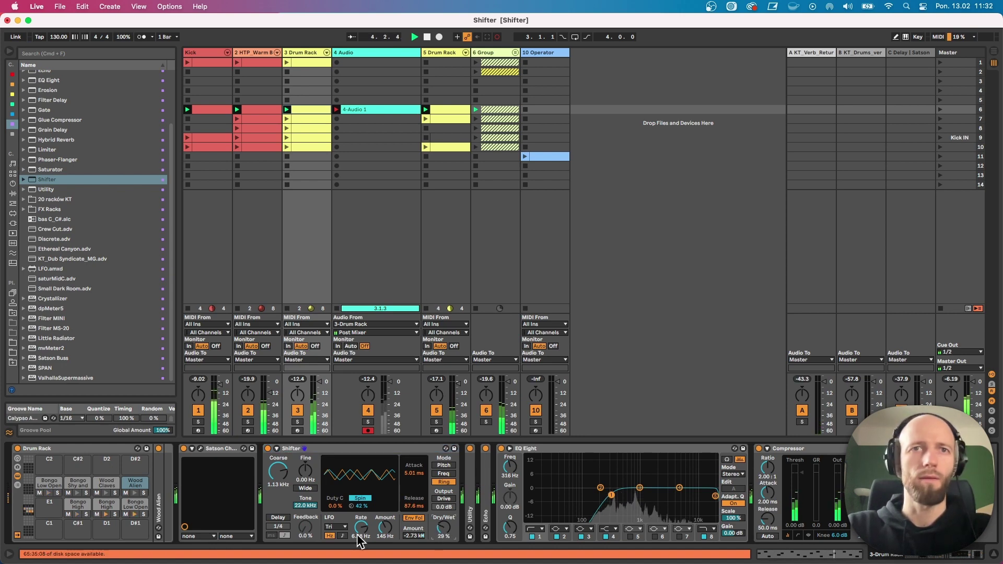
pyautogui.moveTo(359, 530)
pyautogui.mouseDown()
pyautogui.moveTo(360, 551)
pyautogui.moveTo(370, 529)
pyautogui.mouseUp()
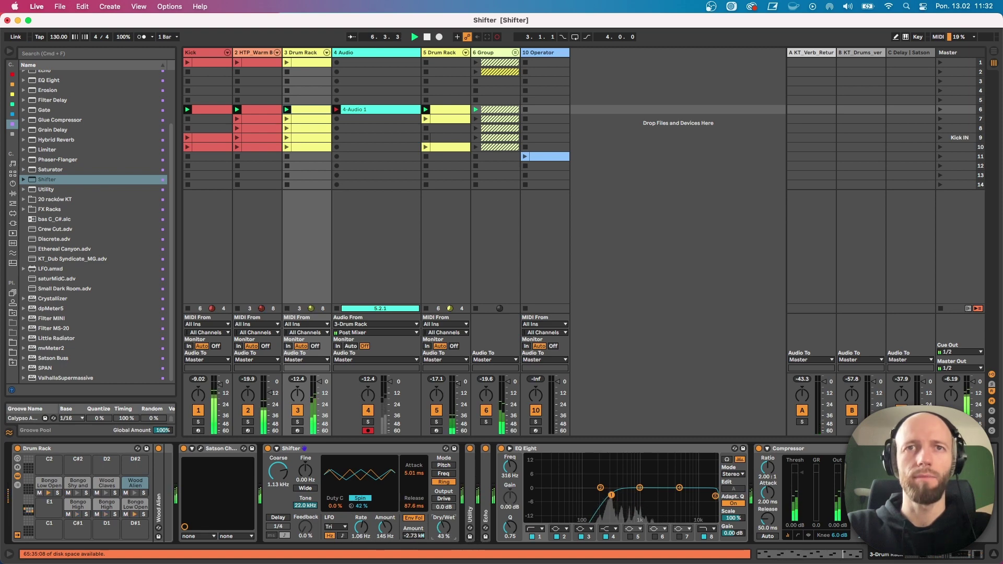
pyautogui.moveTo(385, 528)
pyautogui.mouseDown()
pyautogui.moveTo(385, 543)
pyautogui.moveTo(366, 538)
pyautogui.moveTo(386, 538)
pyautogui.mouseUp()
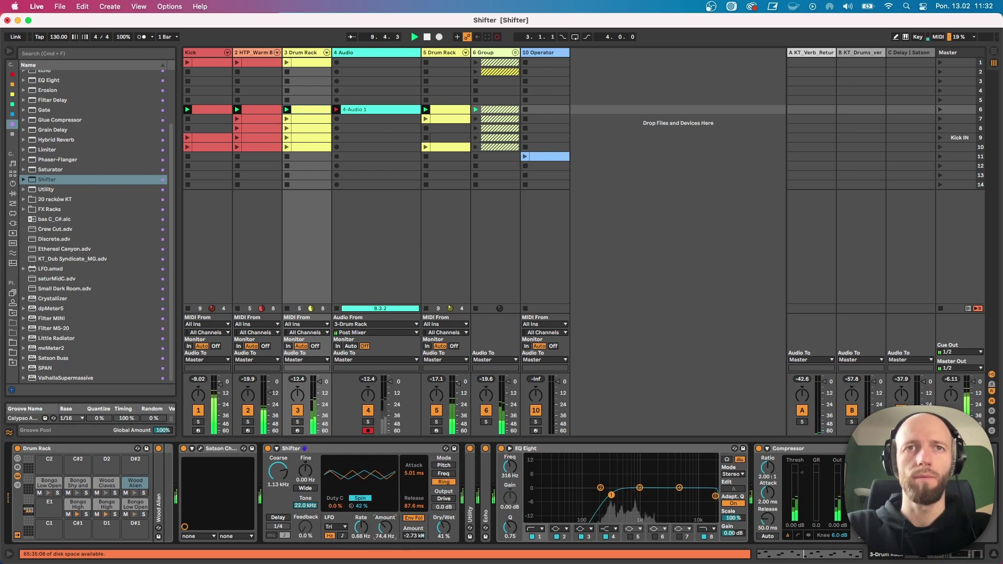
pyautogui.moveTo(369, 538); pyautogui.dragTo(372, 520)
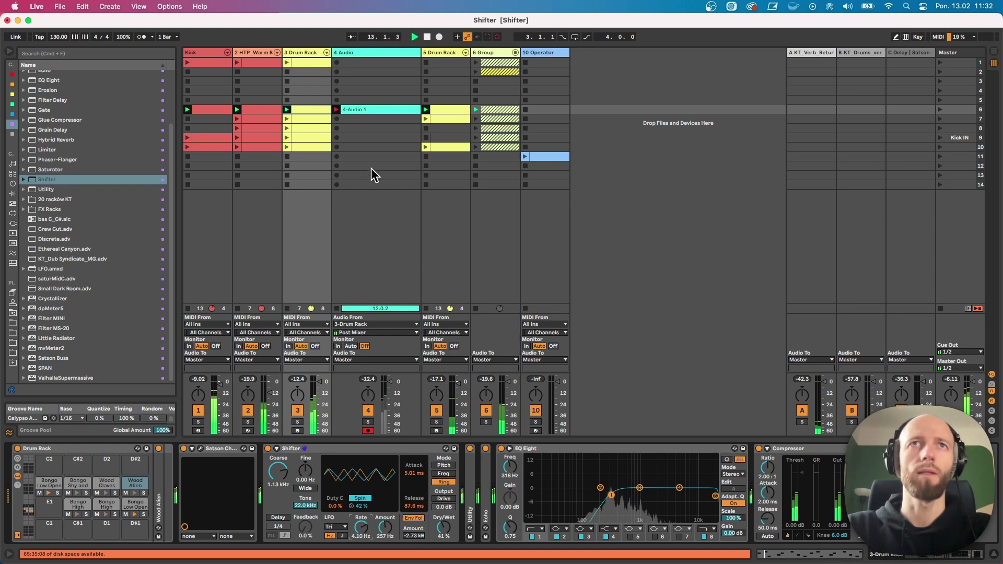
pyautogui.click(355, 146)
# Step: With the Drum Rack track selected, ride Shifter Dry/Wet and LFO Rate while launching scenes 7 and 8
pyautogui.keyDown('shift'); pyautogui.click(358, 120); pyautogui.keyUp('shift')
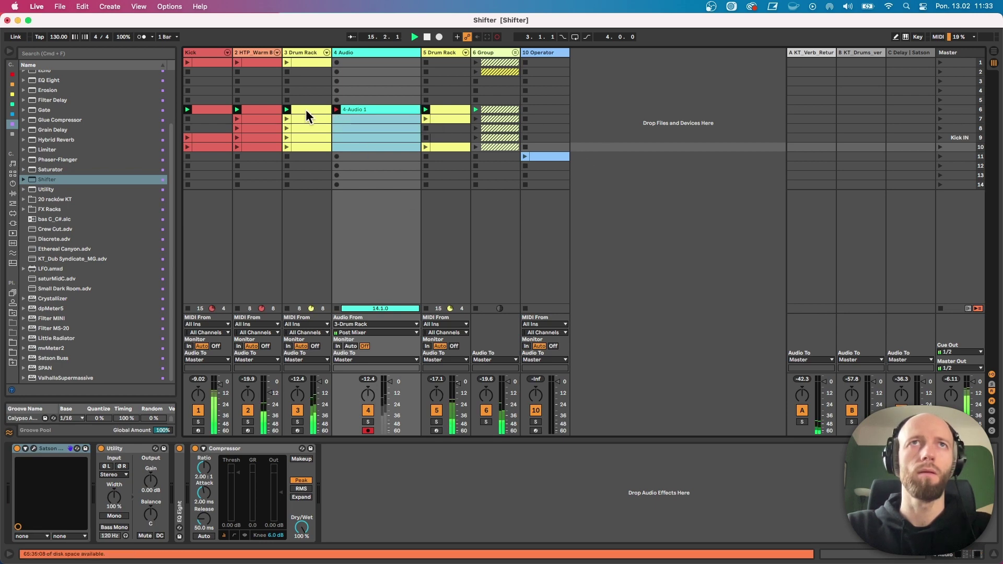
pyautogui.press('Left')
pyautogui.moveTo(429, 522)
pyautogui.mouseDown()
pyautogui.moveTo(429, 508)
pyautogui.moveTo(444, 530)
pyautogui.mouseUp()
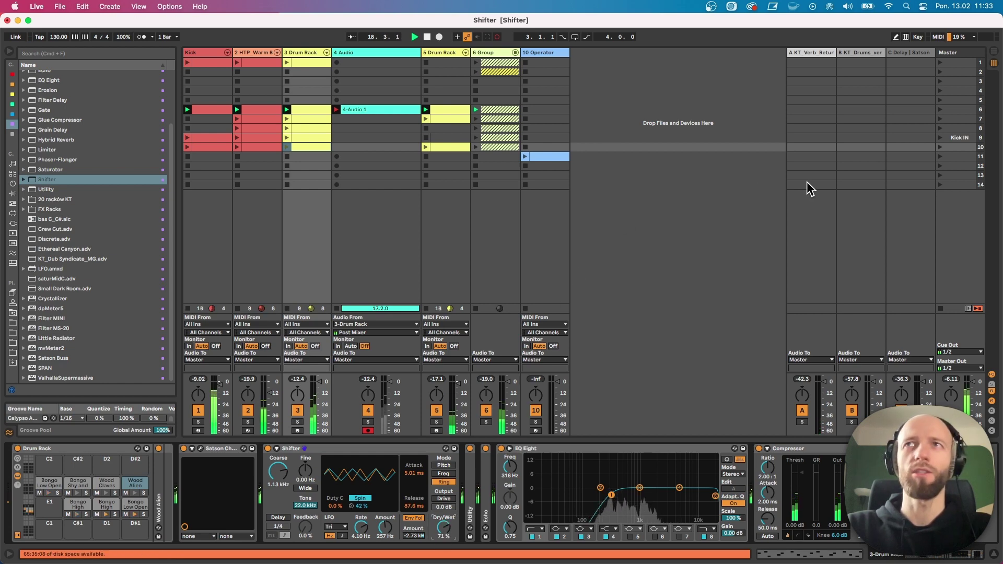
pyautogui.click(939, 118)
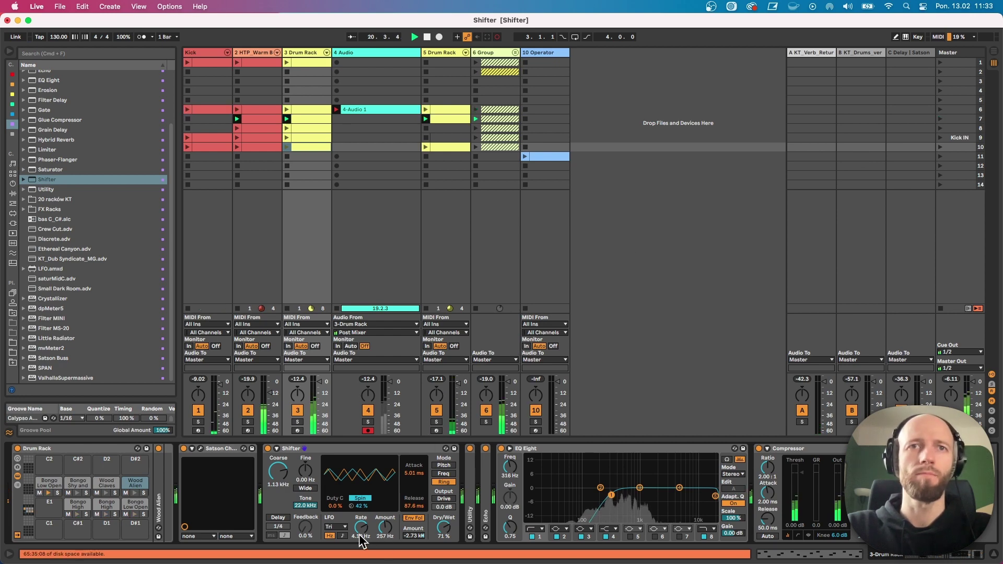
pyautogui.moveTo(359, 534)
pyautogui.mouseDown()
pyautogui.moveTo(359, 502)
pyautogui.moveTo(356, 559)
pyautogui.moveTo(361, 535)
pyautogui.moveTo(385, 514)
pyautogui.moveTo(361, 546)
pyautogui.mouseUp()
pyautogui.click(940, 128)
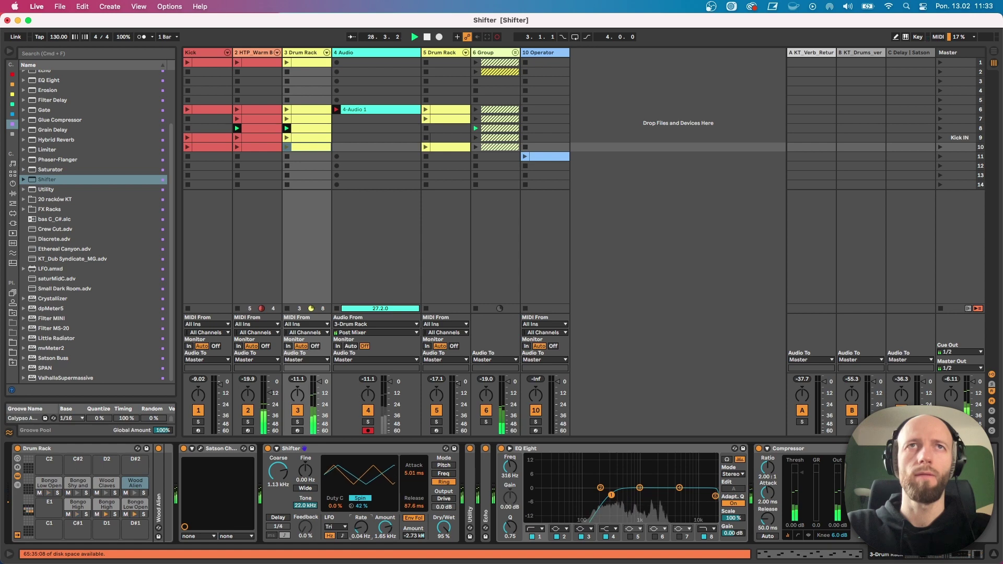
# Step: Launch scene 9 (Kick IN) then scene 10, riding Shifter LFO Rate, Amount and Dry/Wet to 61 %
pyautogui.click(939, 137)
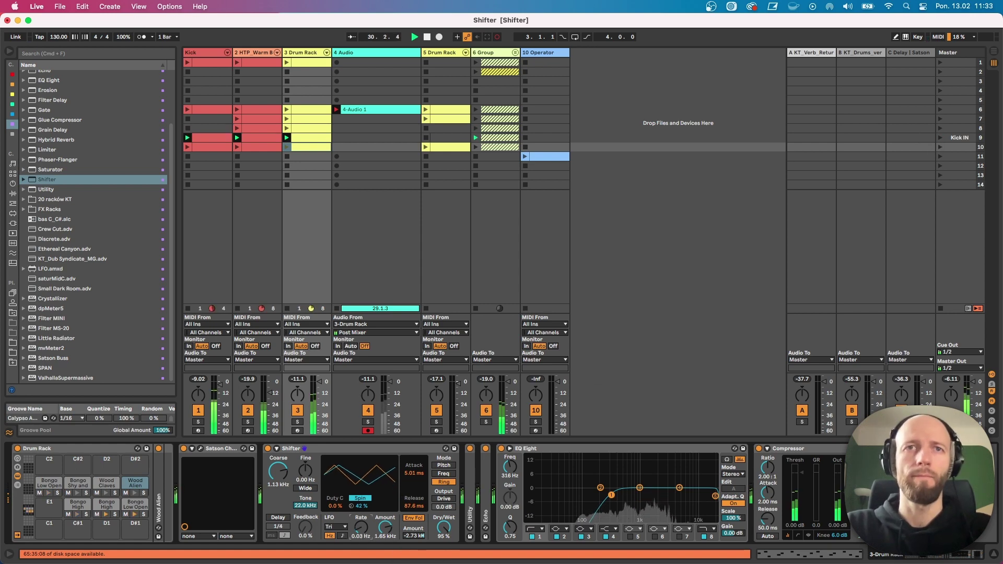
pyautogui.moveTo(361, 528); pyautogui.dragTo(444, 531)
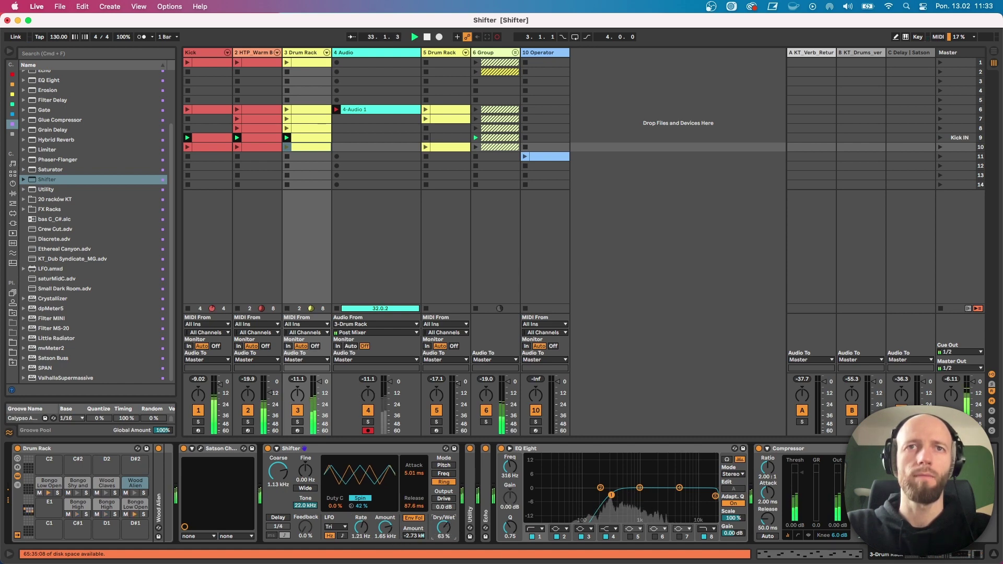
pyautogui.moveTo(444, 527); pyautogui.dragTo(443, 530)
pyautogui.moveTo(360, 527); pyautogui.dragTo(385, 546)
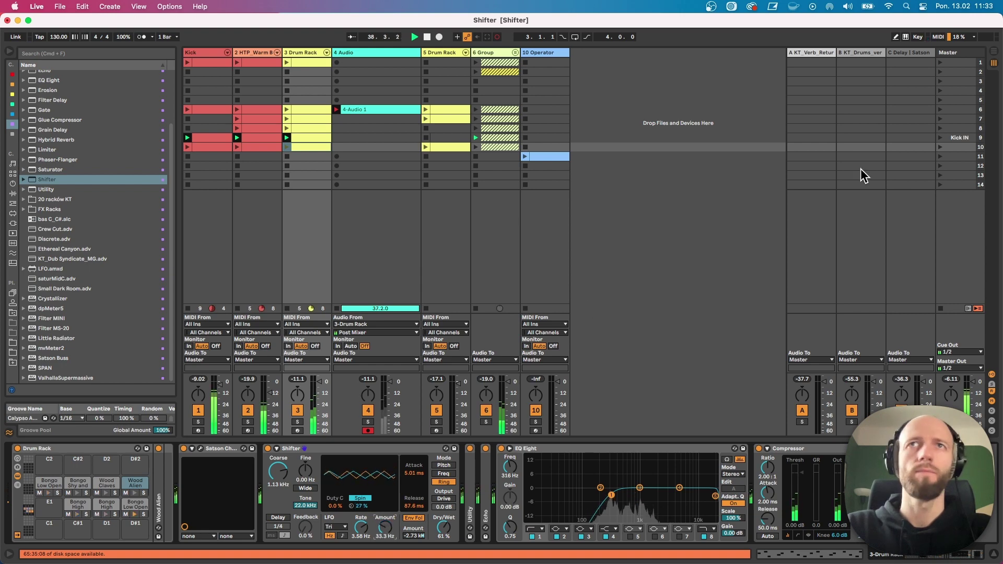
pyautogui.click(939, 147)
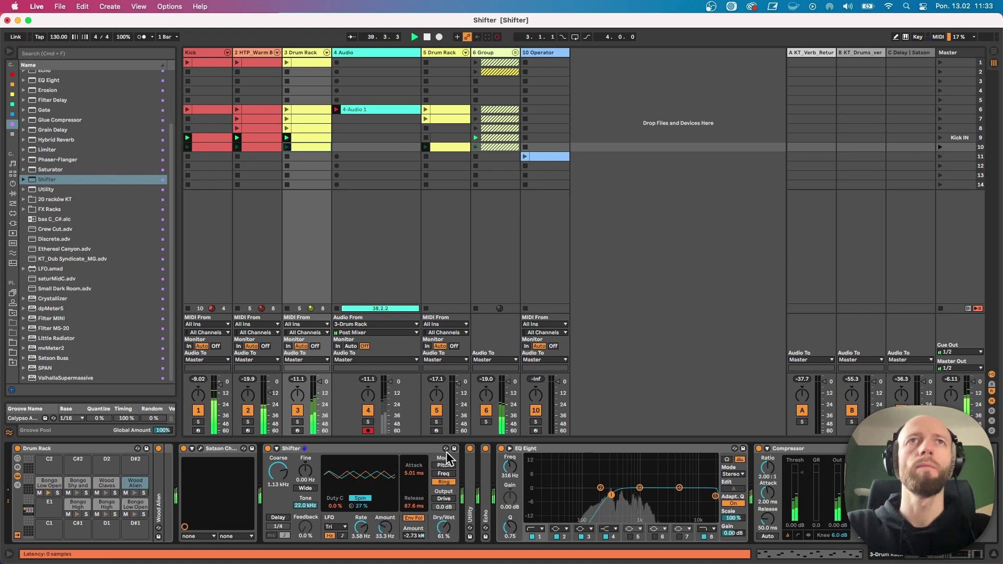
pyautogui.moveTo(385, 526)
pyautogui.mouseDown()
pyautogui.moveTo(385, 517)
pyautogui.moveTo(368, 525)
pyautogui.mouseUp()
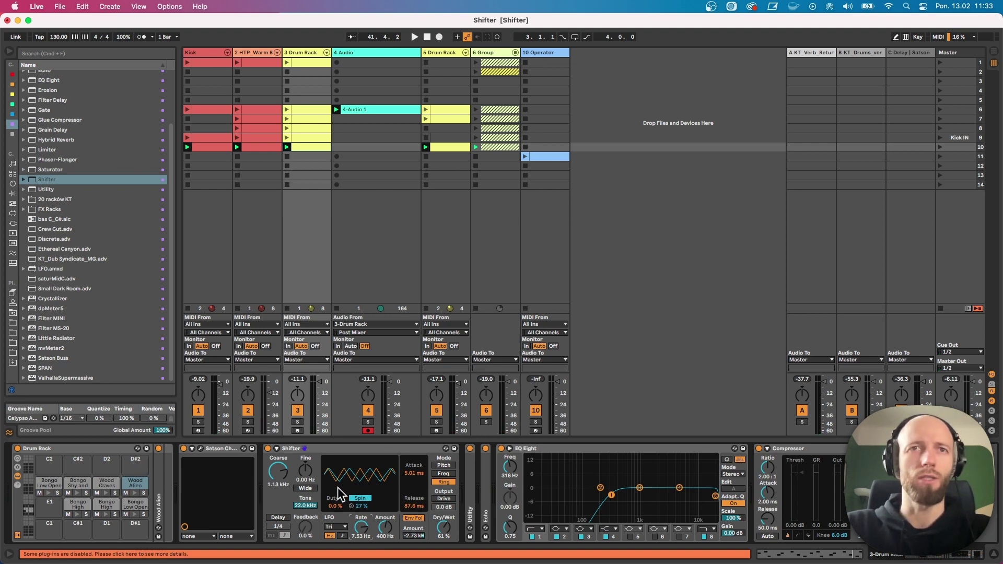
# Step: Leave the Shifter LFO waveform on Tri and stop the Drum Rack track's clip
pyautogui.click(334, 527)
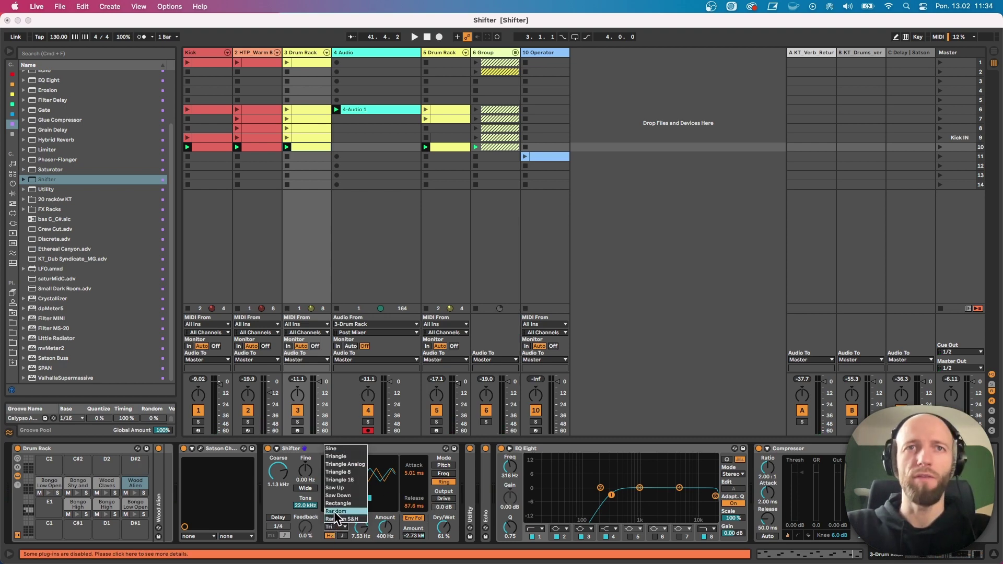
pyautogui.click(339, 528)
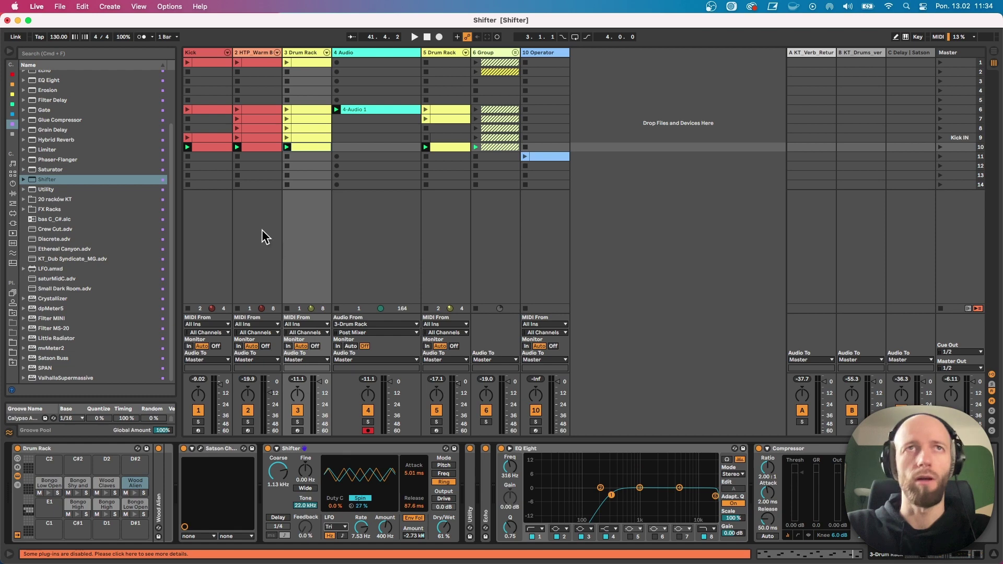
pyautogui.click(287, 166)
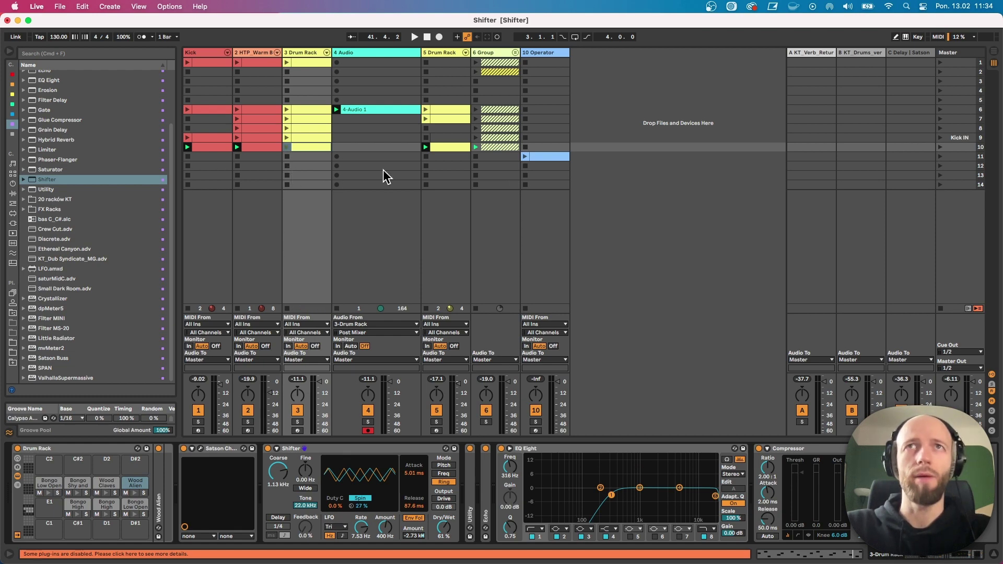
# Step: Launch the 10 Operator track's MIDI clip and show its Operator, Shifter, LFO and delay chain
pyautogui.click(532, 54)
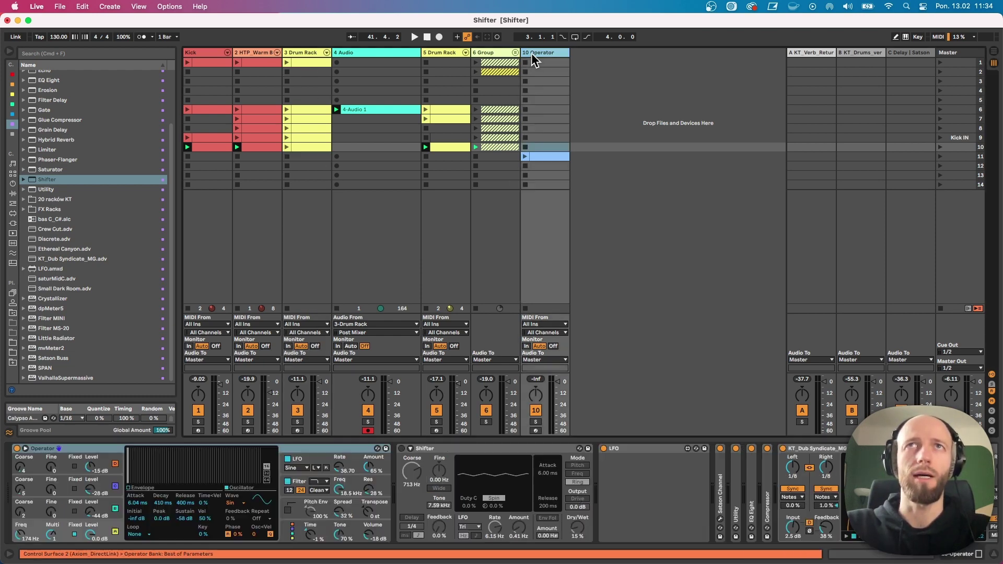
pyautogui.click(534, 157)
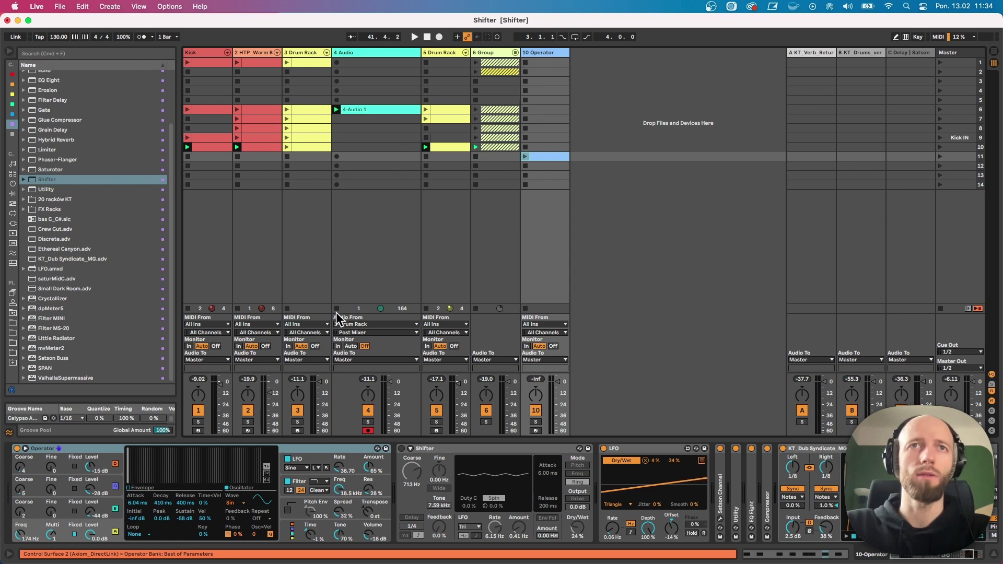
pyautogui.click(551, 163)
pyautogui.click(551, 156)
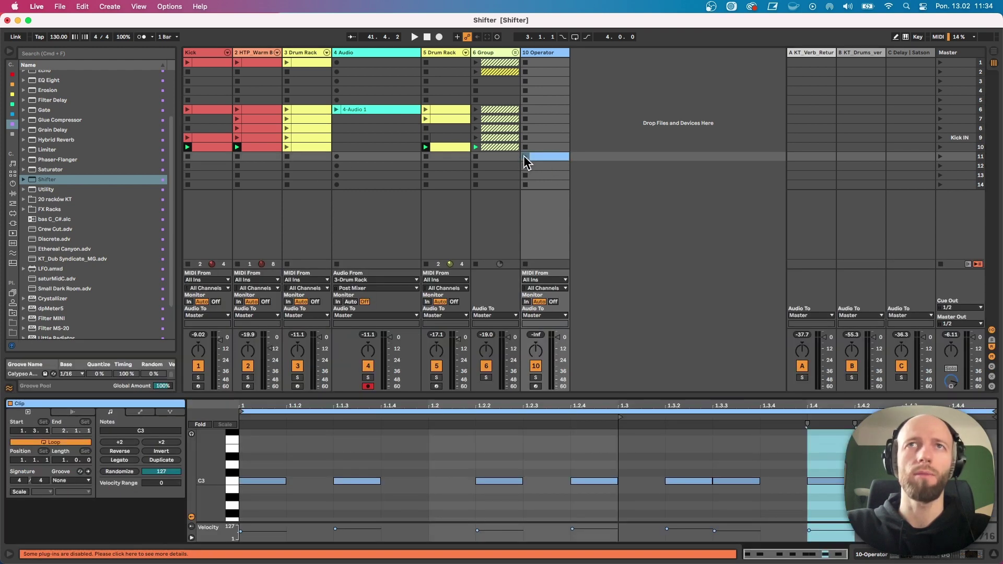
pyautogui.click(525, 156)
pyautogui.click(551, 55)
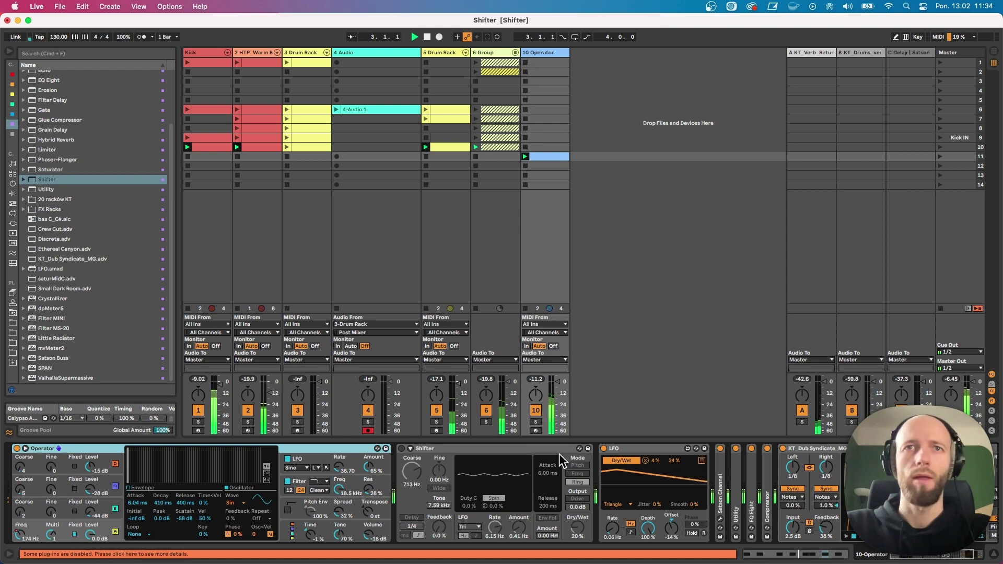
# Step: Turn on the Operator track's Shifter and lower its LFO amount to 45.9 Hz
pyautogui.click(496, 450)
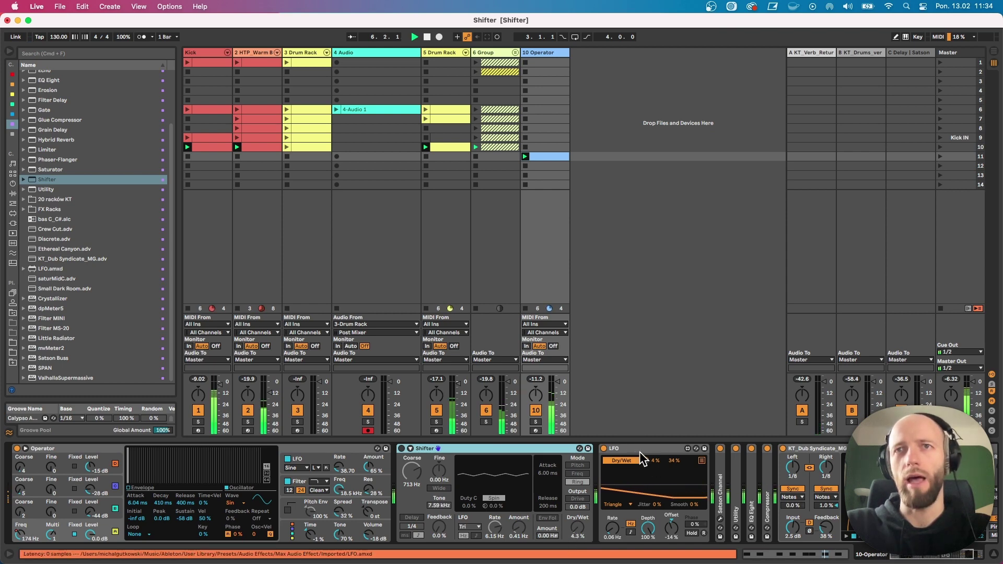
pyautogui.click(402, 449)
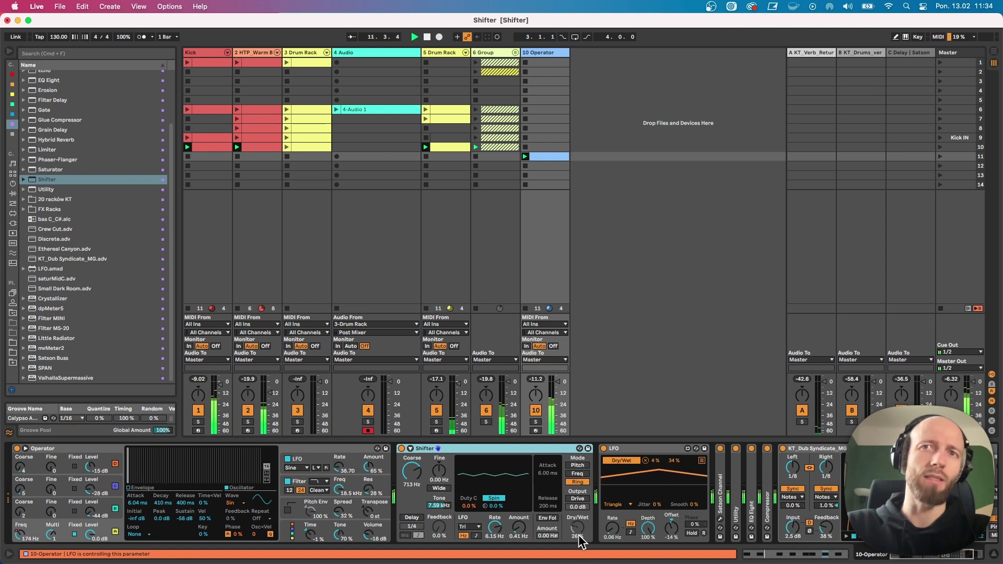
pyautogui.click(520, 532)
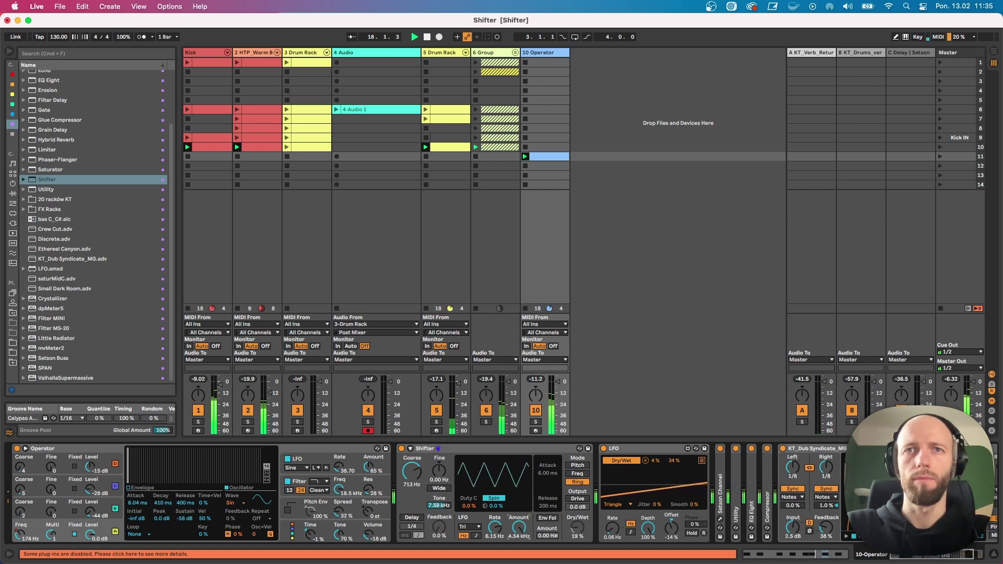
pyautogui.moveTo(521, 533); pyautogui.dragTo(521, 555)
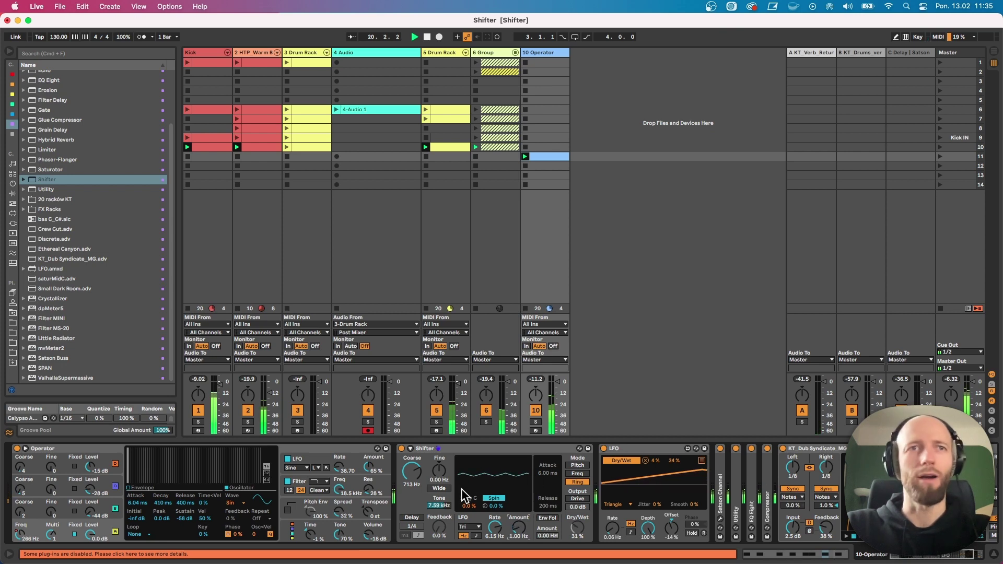
pyautogui.moveTo(92, 513); pyautogui.dragTo(92, 502)
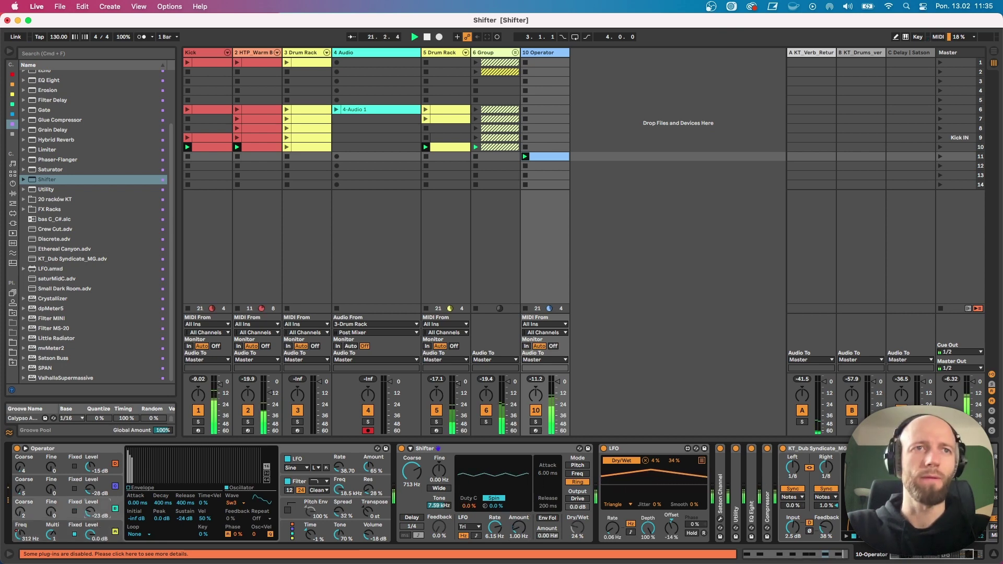